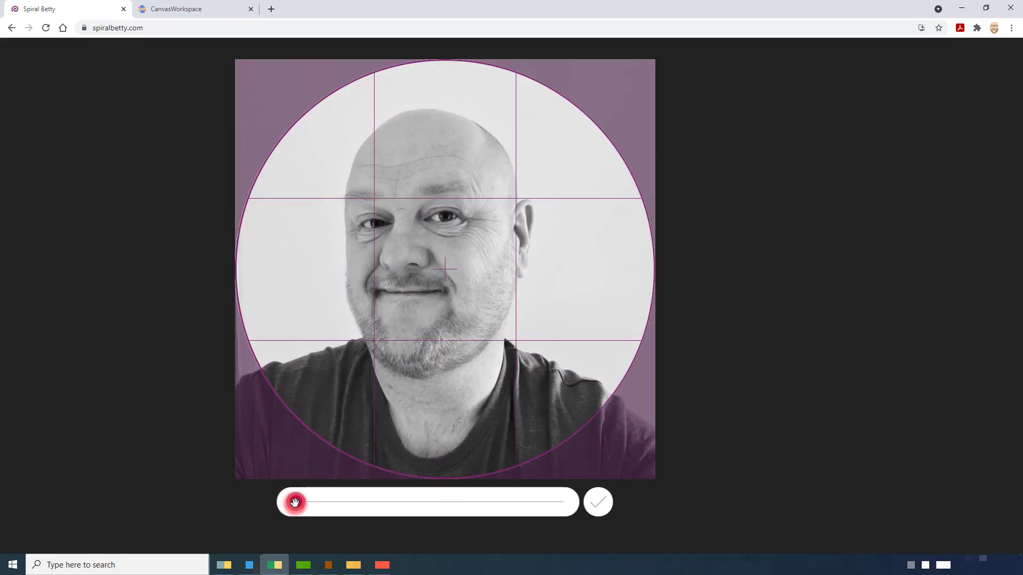
Enlarge the portrait photo, shift it so the face sits off-centre within the circular crop, and accept the crop.
{"action": "left_click_drag", "start_coordinate": [294, 502], "coordinate": [315, 502]}
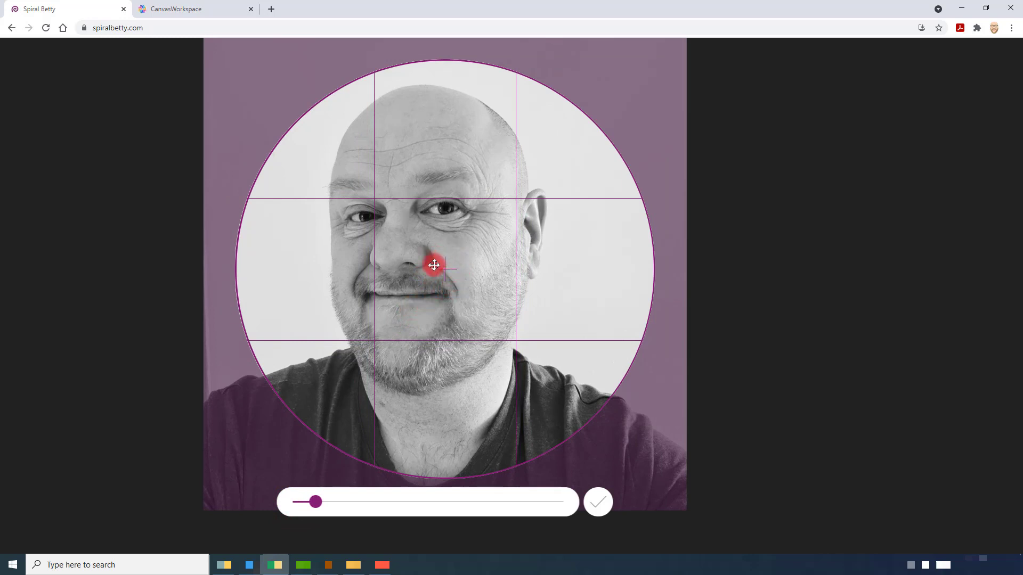
{"action": "left_click_drag", "start_coordinate": [452, 300], "coordinate": [381, 314]}
{"action": "left_click", "coordinate": [310, 506]}
{"action": "left_click_drag", "start_coordinate": [311, 506], "coordinate": [329, 505]}
{"action": "mouse_move", "coordinate": [390, 388]}
{"action": "left_mouse_down"}
{"action": "mouse_move", "coordinate": [397, 370]}
{"action": "mouse_move", "coordinate": [372, 392]}
{"action": "mouse_move", "coordinate": [377, 383]}
{"action": "left_mouse_up"}
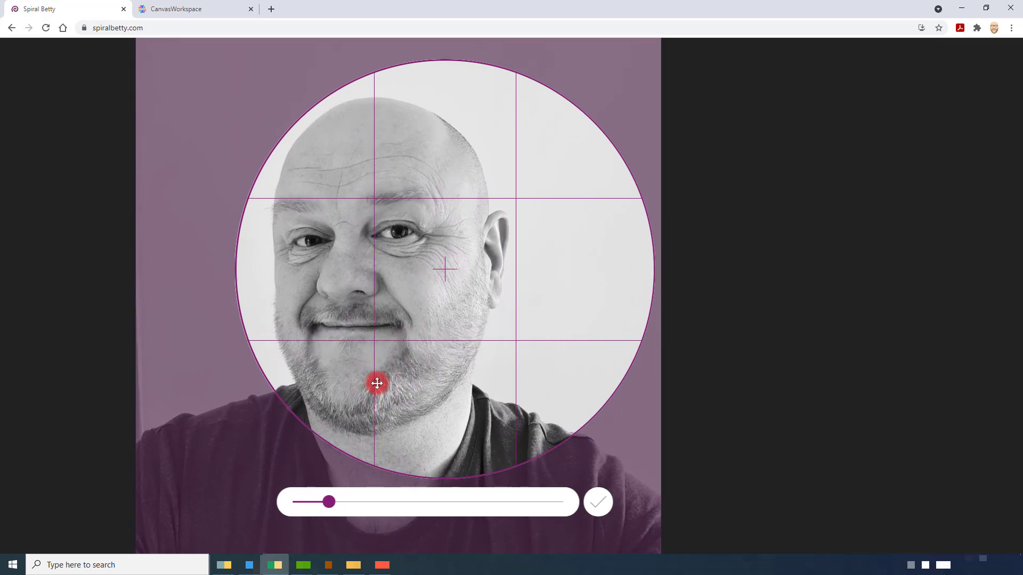
{"action": "left_click", "coordinate": [597, 501]}
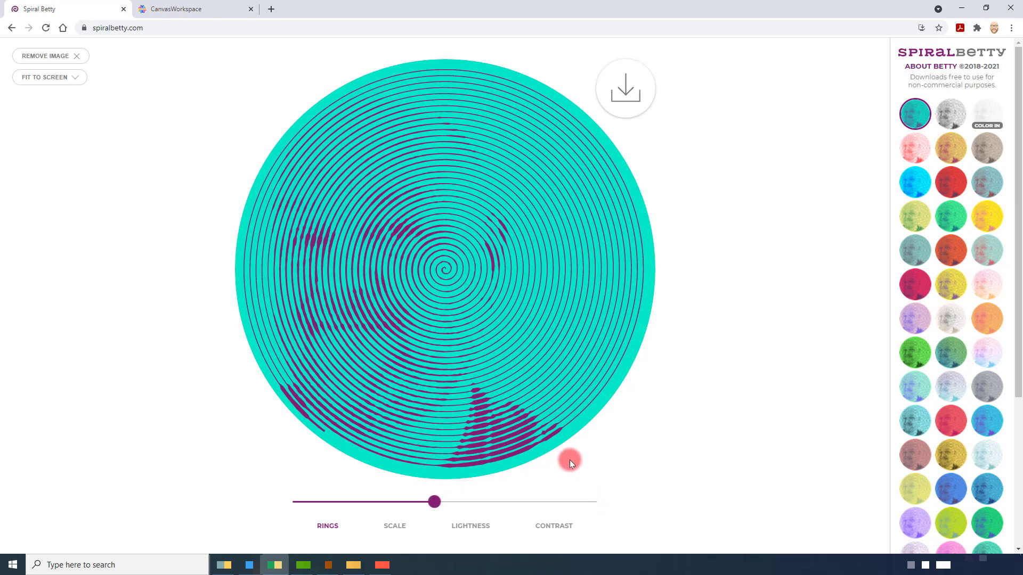
Apply the black-and-white colour scheme to the spiral portrait.
{"action": "left_click", "coordinate": [950, 113]}
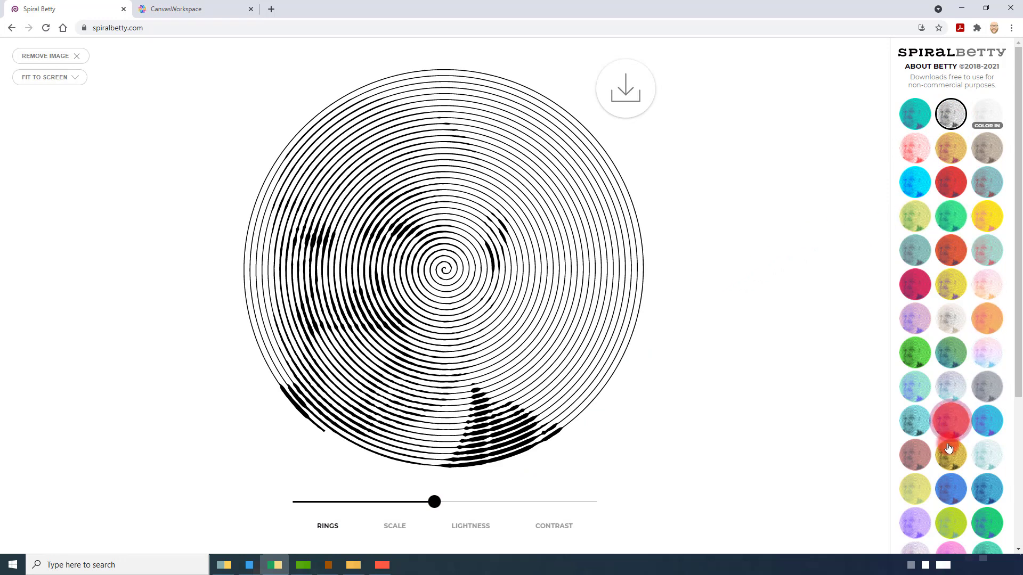
{"action": "left_click_drag", "start_coordinate": [1016, 380], "coordinate": [1009, 348]}
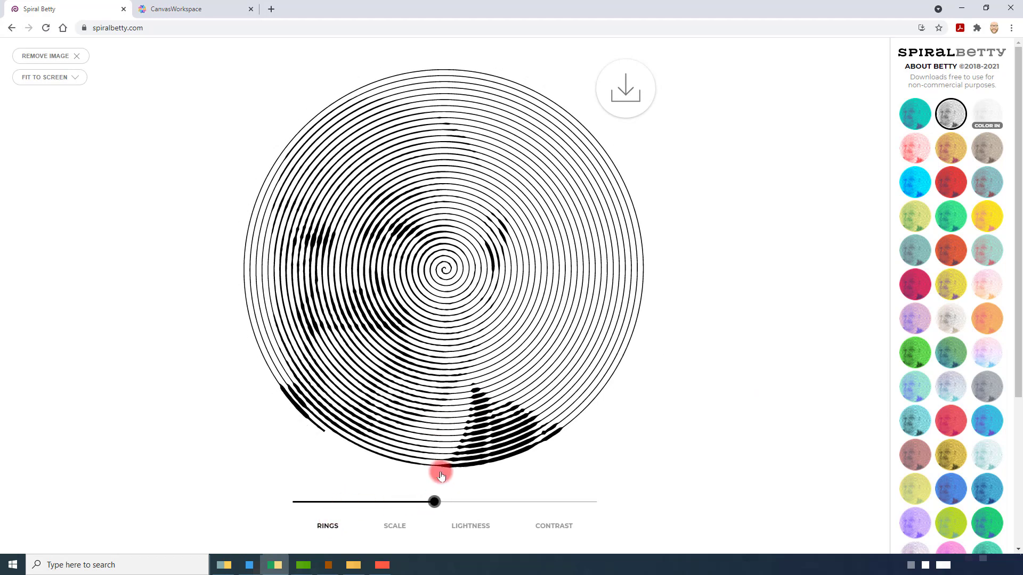
Thicken the spiral's lines by lowering the lightness to about a quarter of its range, and reduce the contrast slightly.
{"action": "left_click", "coordinate": [397, 525]}
{"action": "left_click", "coordinate": [461, 528]}
{"action": "left_click", "coordinate": [462, 528]}
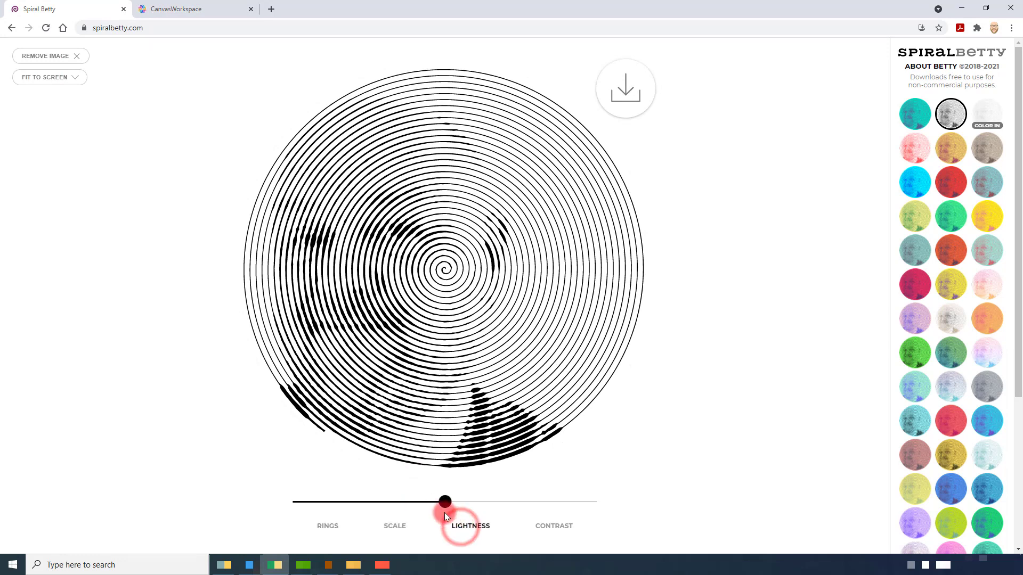
{"action": "left_click_drag", "start_coordinate": [444, 505], "coordinate": [364, 505]}
{"action": "left_click", "coordinate": [329, 533]}
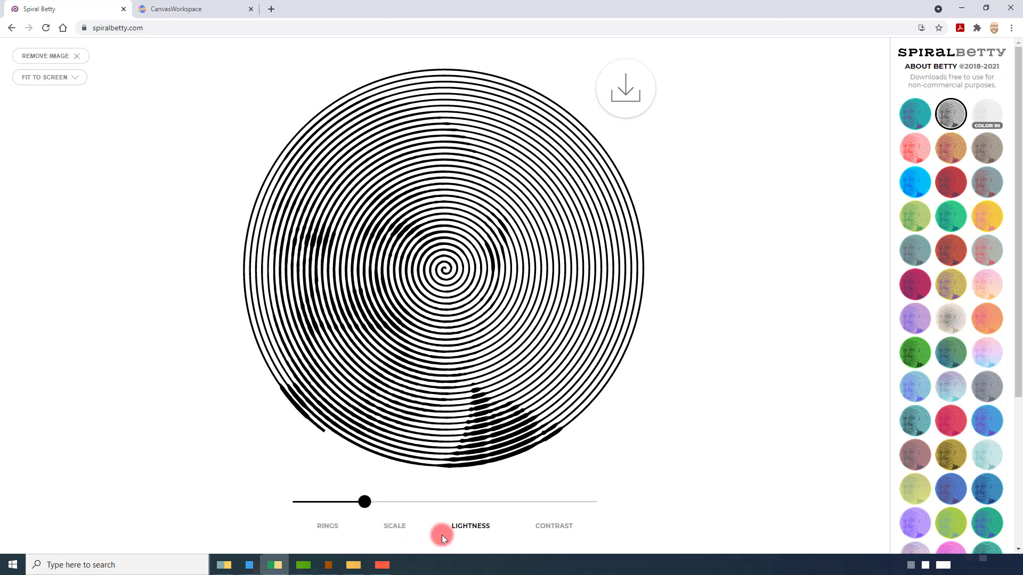
{"action": "left_click", "coordinate": [549, 529]}
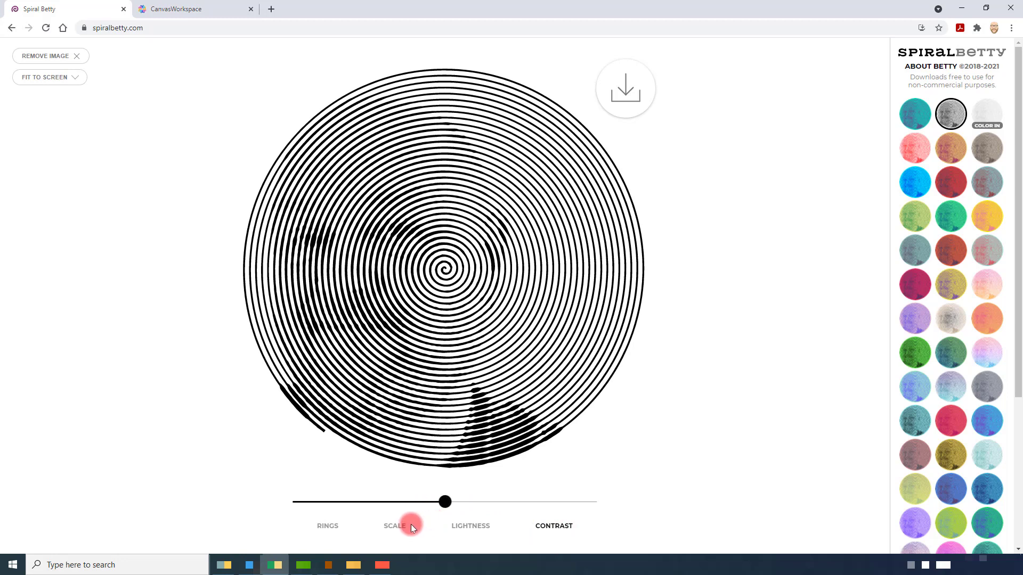
{"action": "left_click_drag", "start_coordinate": [444, 502], "coordinate": [433, 504]}
Download the spiral portrait as a PNG with white transparent enabled, saving it in the Downloads folder under the suggested name.
{"action": "left_click", "coordinate": [622, 101]}
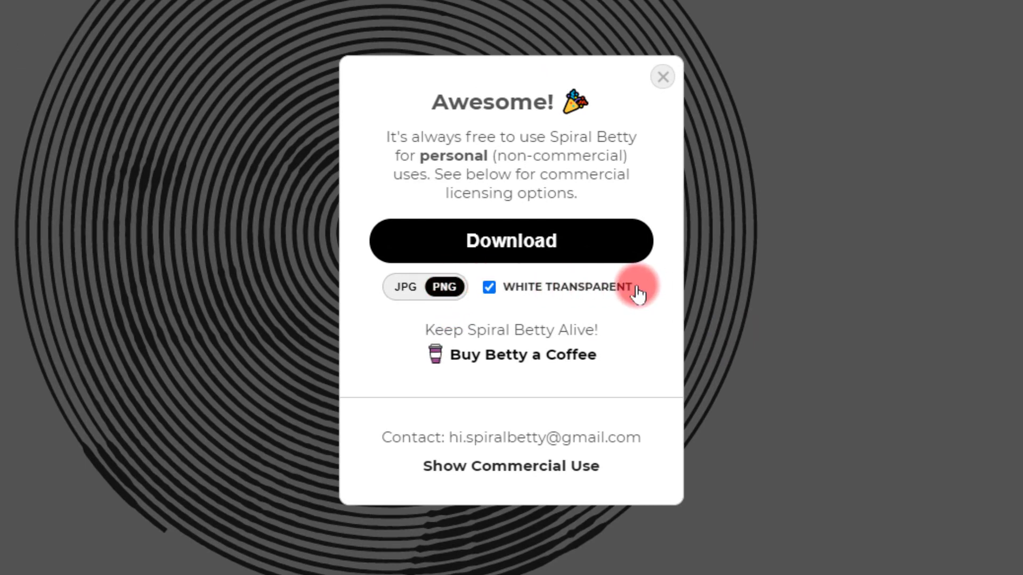
{"action": "left_click", "coordinate": [409, 291]}
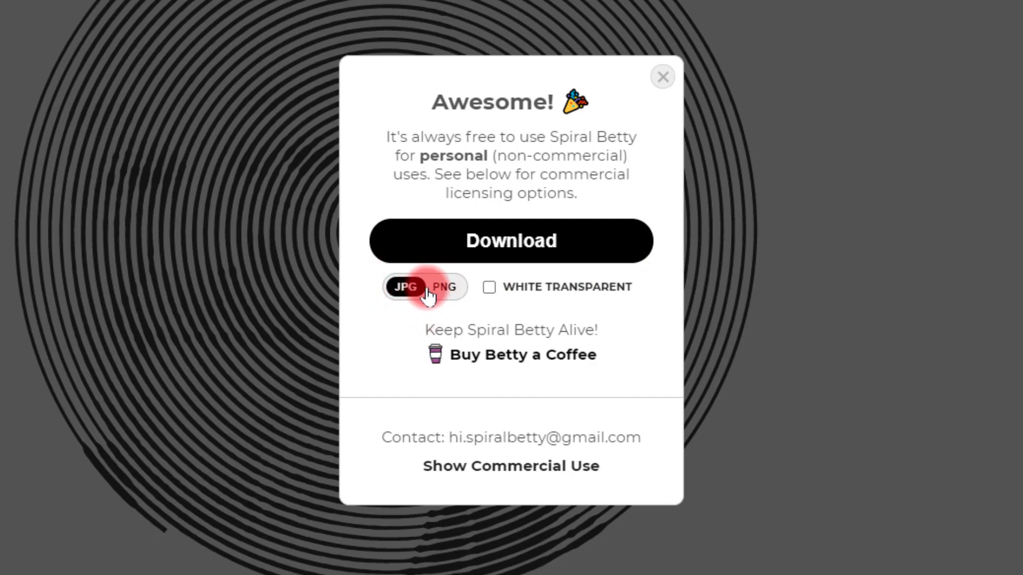
{"action": "left_click", "coordinate": [445, 288]}
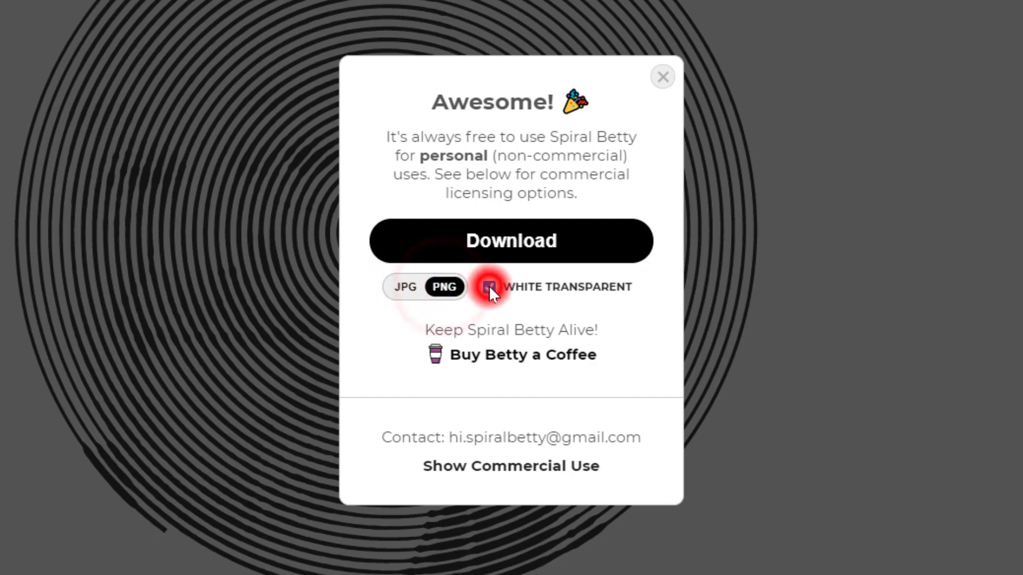
{"action": "left_click", "coordinate": [488, 288]}
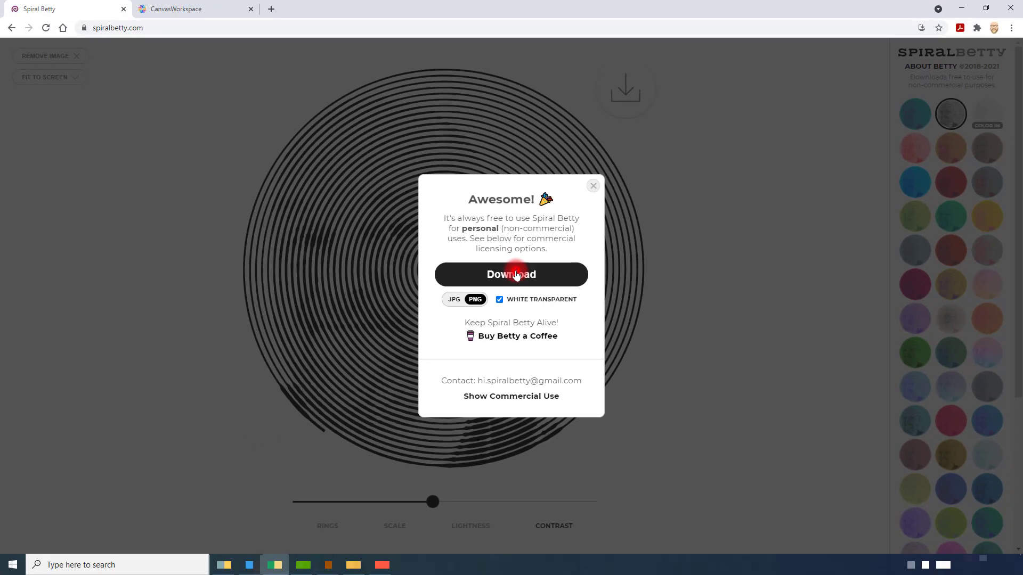
{"action": "left_click", "coordinate": [516, 273]}
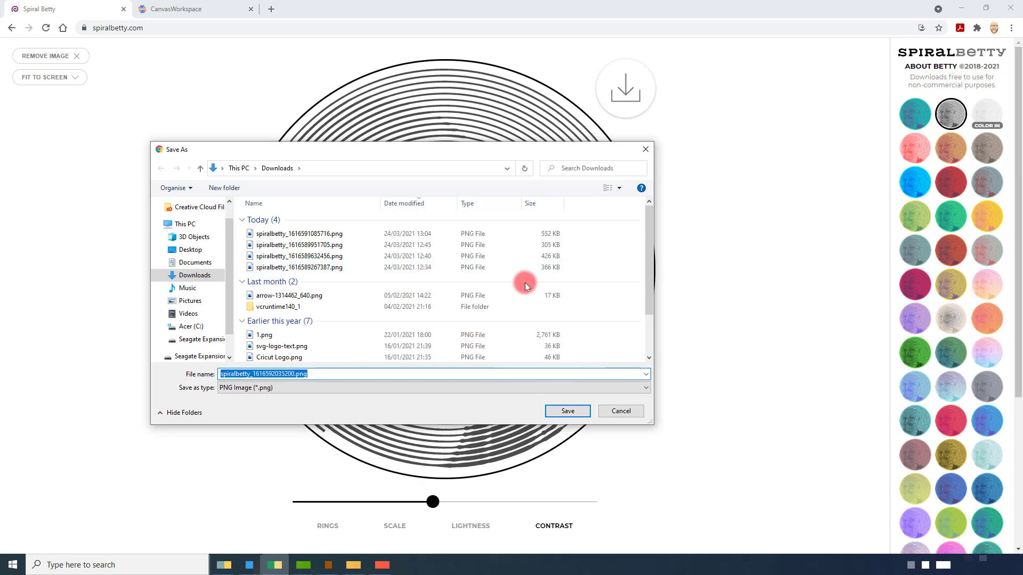
{"action": "left_click", "coordinate": [569, 412]}
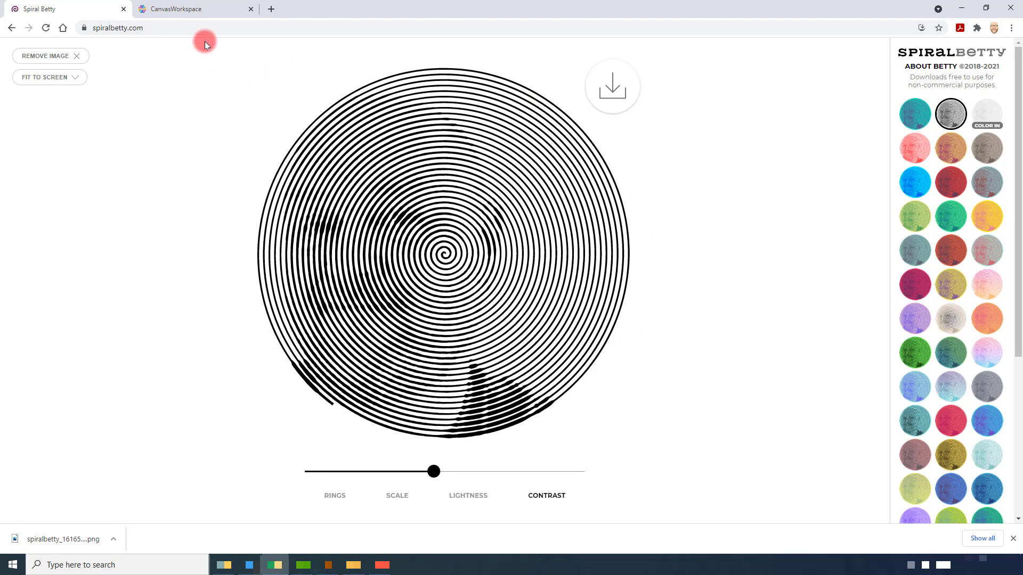
Switch to the CanvasWorkspace web app and load spiralbetty_1616591261720.png from the Spiral Betty folder into Normal Tracing.
{"action": "left_click", "coordinate": [194, 9]}
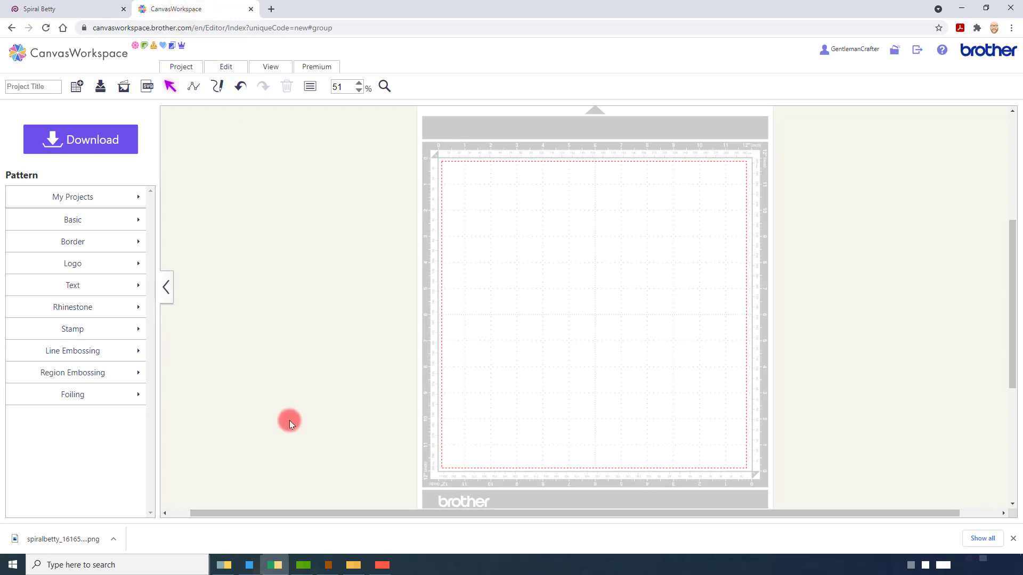
{"action": "left_click", "coordinate": [1013, 538]}
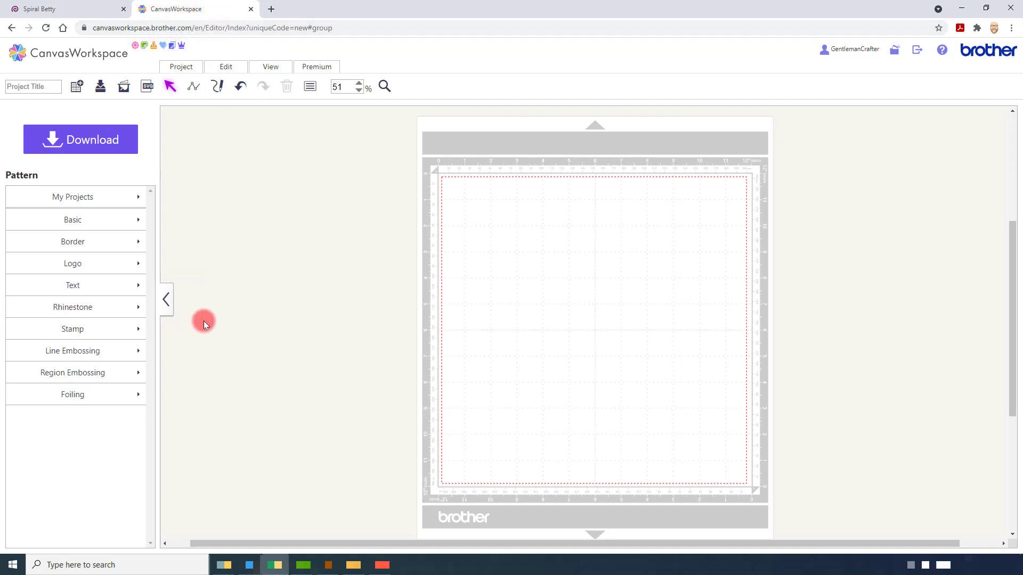
{"action": "left_click", "coordinate": [124, 88]}
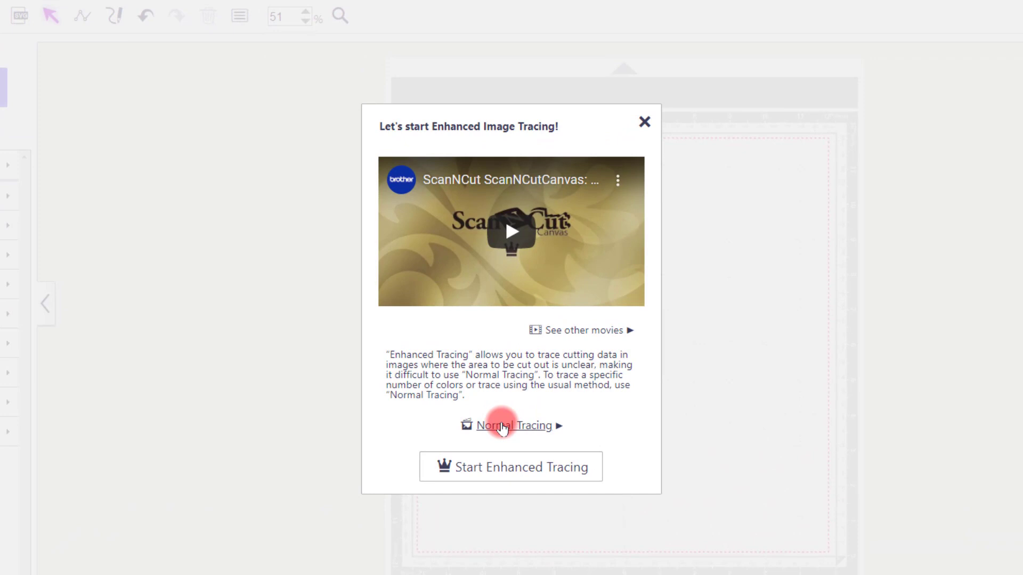
{"action": "left_click", "coordinate": [500, 426]}
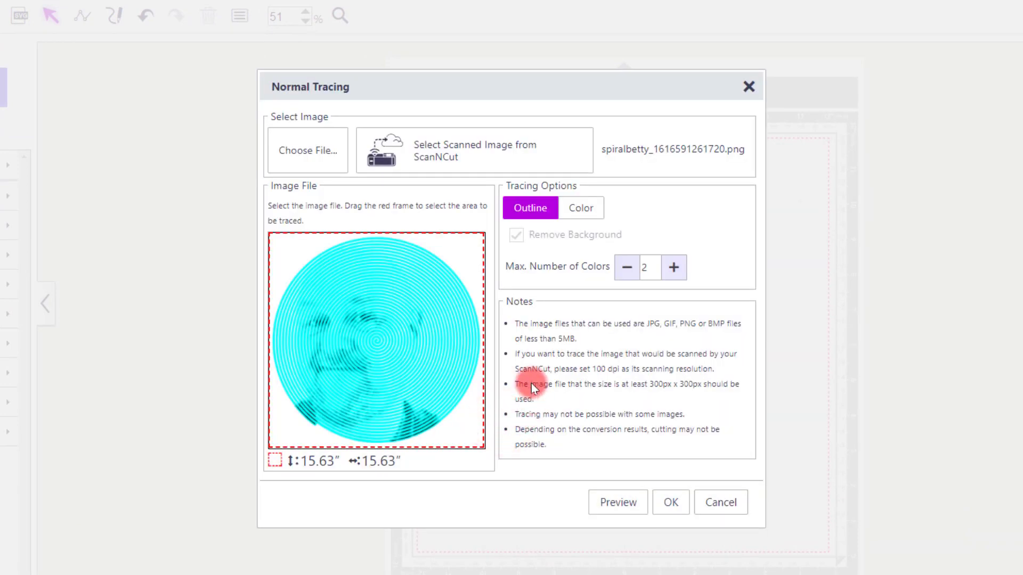
{"action": "left_click", "coordinate": [313, 163]}
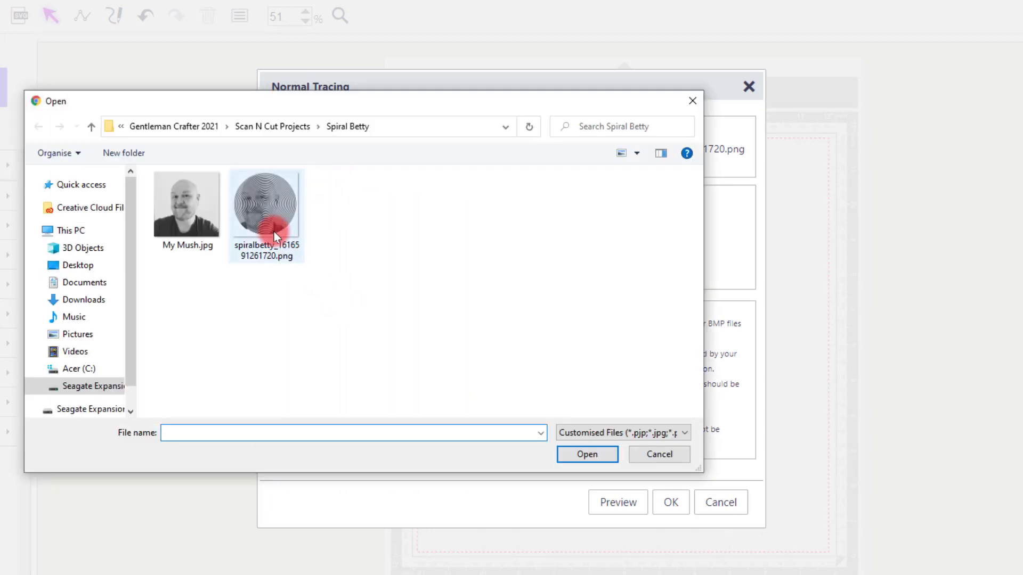
{"action": "double_click", "coordinate": [266, 211]}
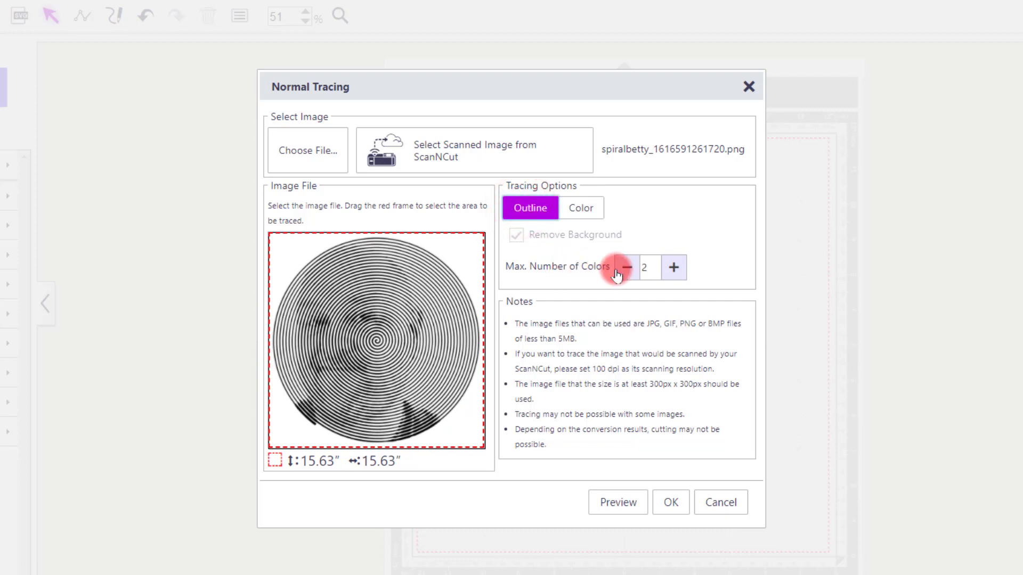
Preview the outline trace with a maximum of 2 colors and add it to the mat without pasting the source image.
{"action": "left_click", "coordinate": [620, 515]}
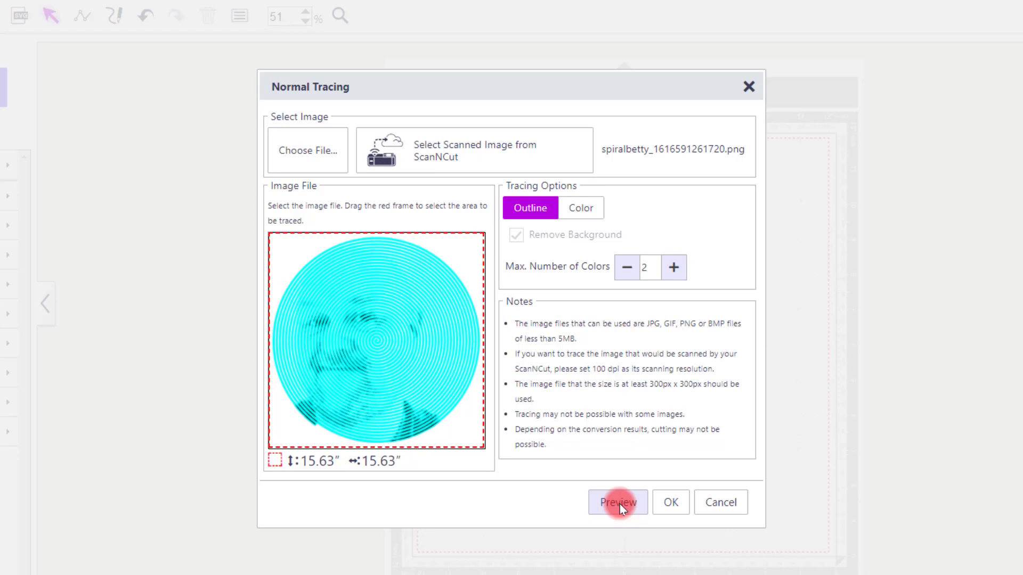
{"action": "left_click", "coordinate": [670, 503]}
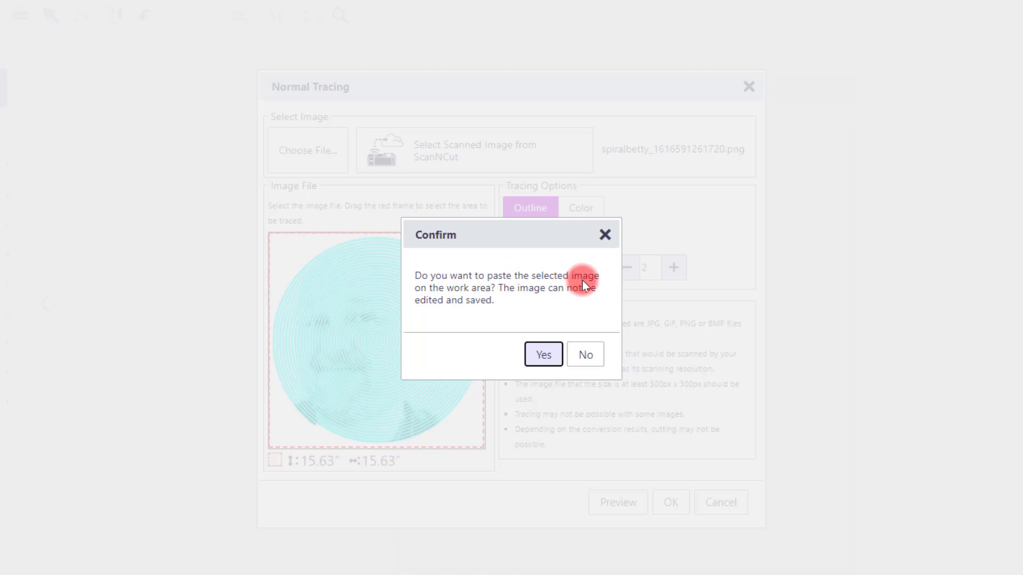
{"action": "left_click", "coordinate": [588, 355]}
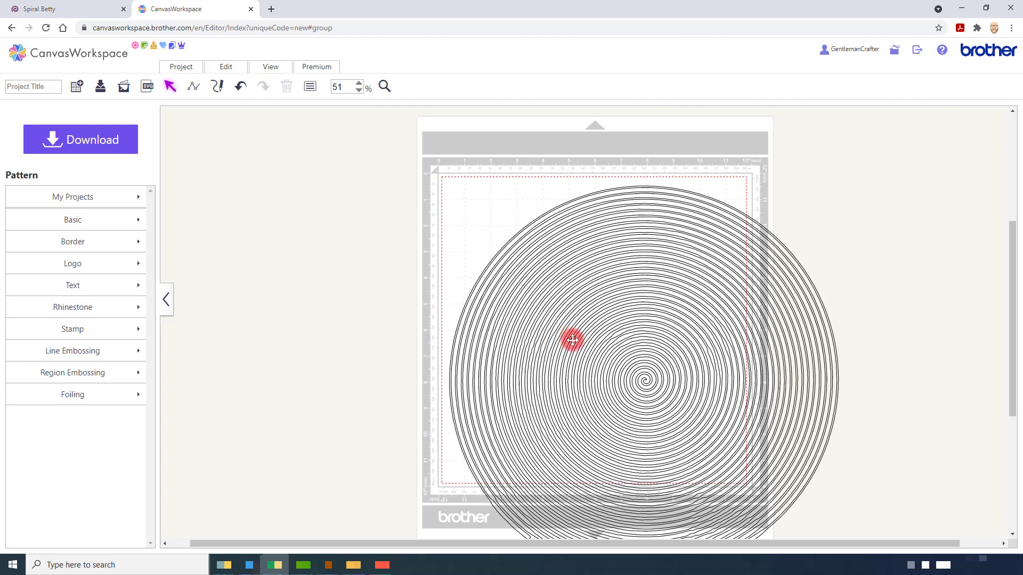
Resize the traced spiral to 11.5 inches high with its aspect ratio maintained, and move it inside the mat's cutting area.
{"action": "left_click", "coordinate": [573, 340]}
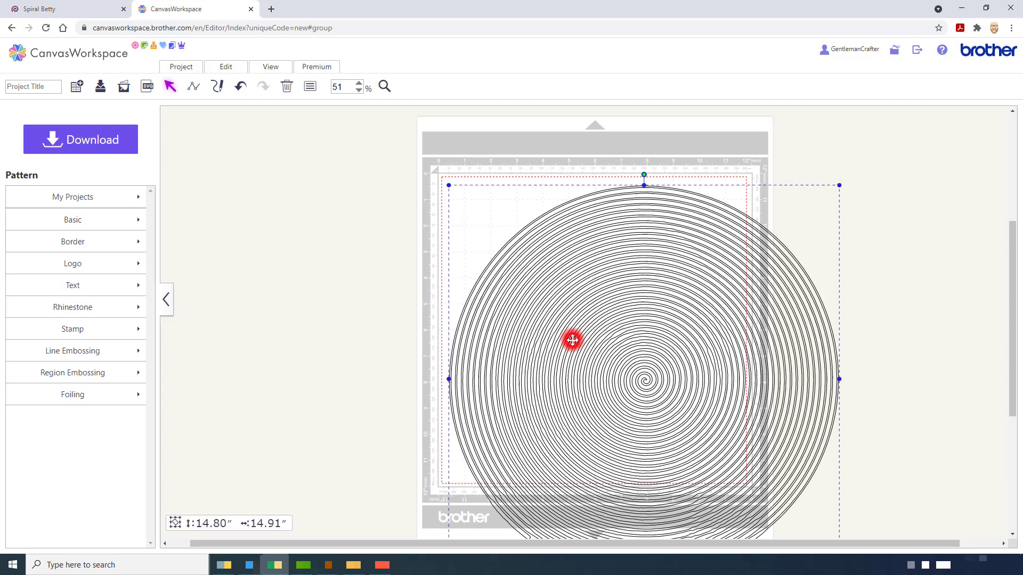
{"action": "left_click", "coordinate": [310, 90]}
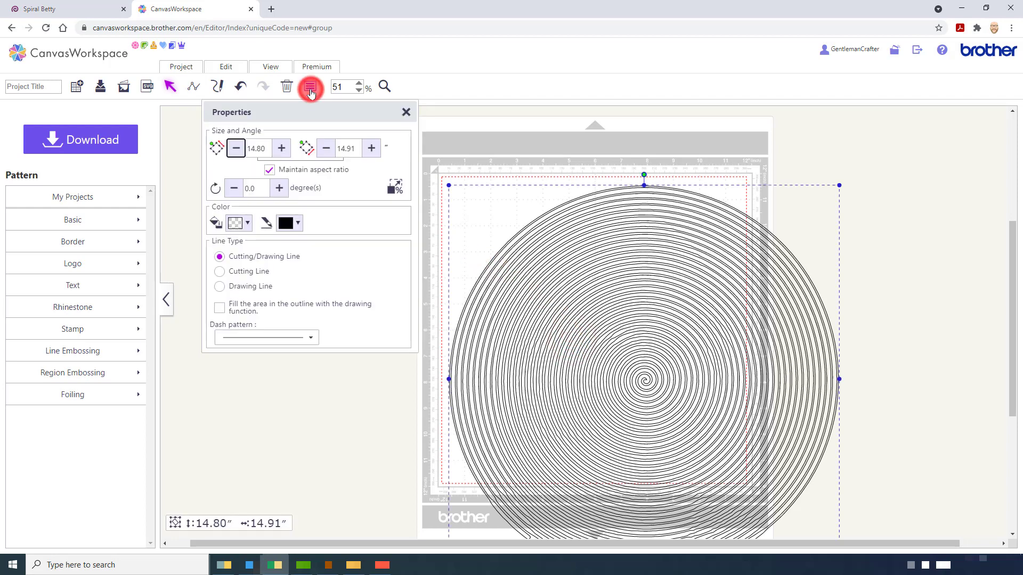
{"action": "left_click", "coordinate": [269, 170]}
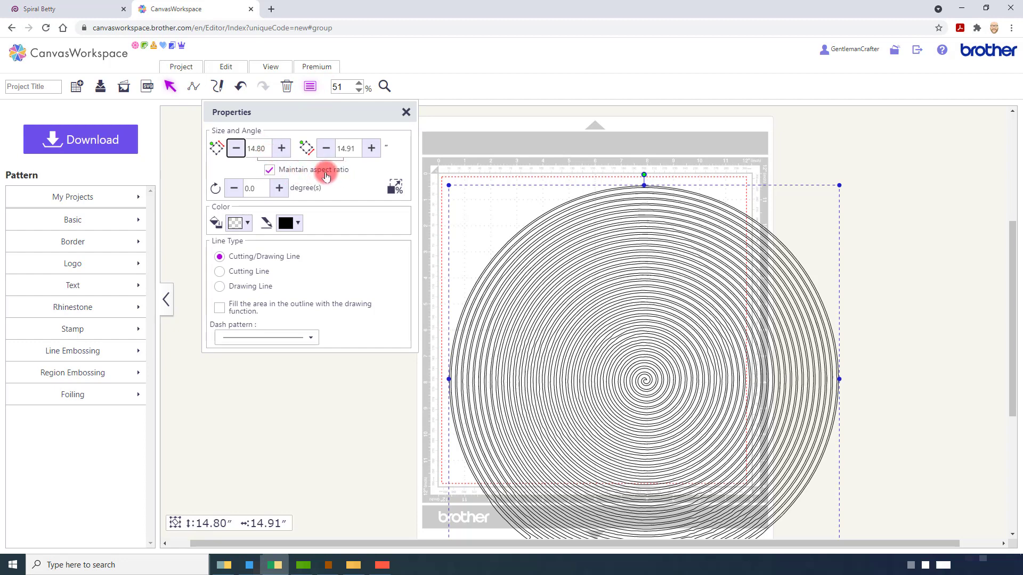
{"action": "left_click_drag", "start_coordinate": [265, 151], "coordinate": [250, 149]}
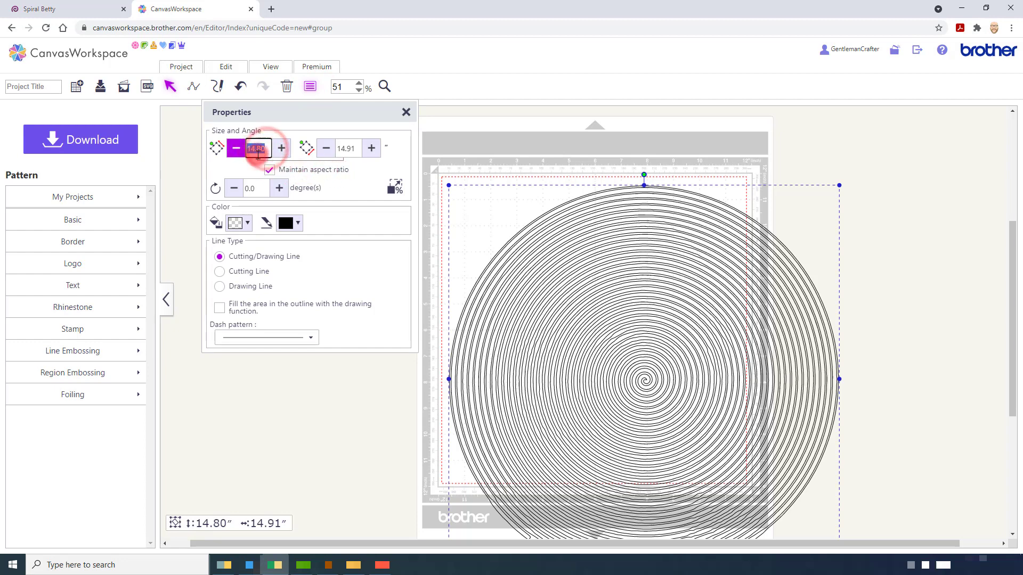
{"action": "type", "text": "11"}
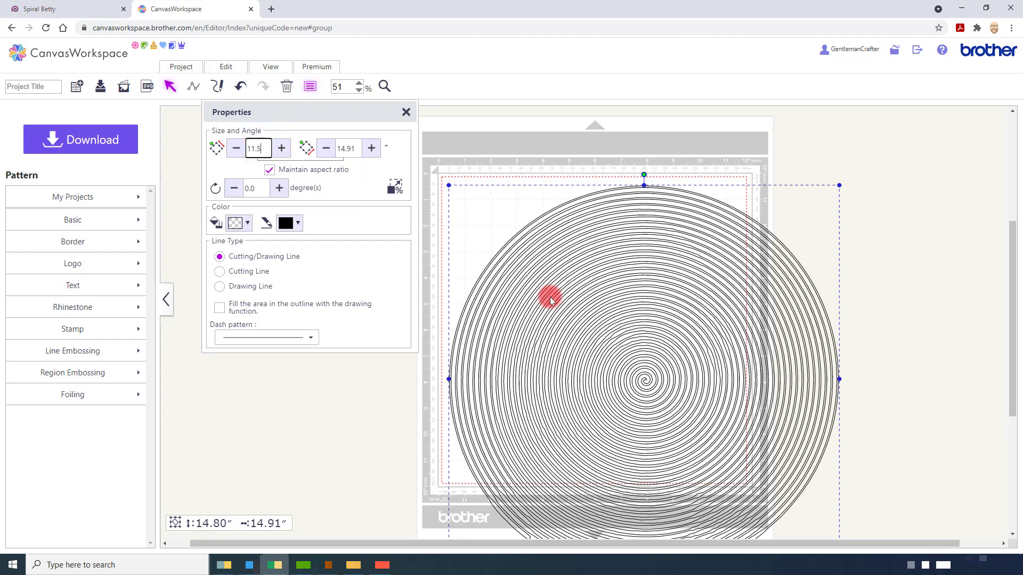
{"action": "type", "text": ".5"}
{"action": "key", "text": "Return"}
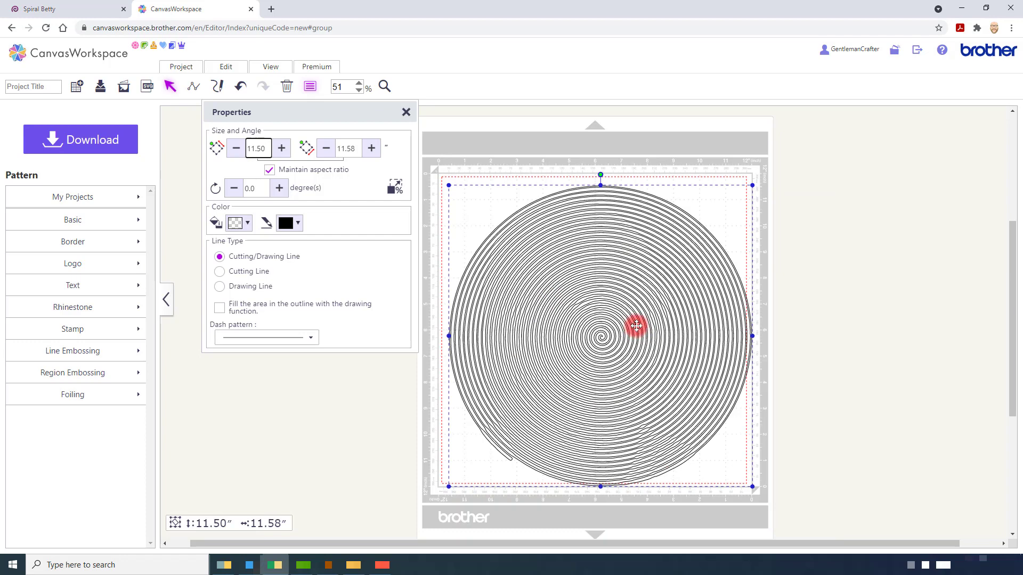
{"action": "left_click_drag", "start_coordinate": [636, 325], "coordinate": [629, 318]}
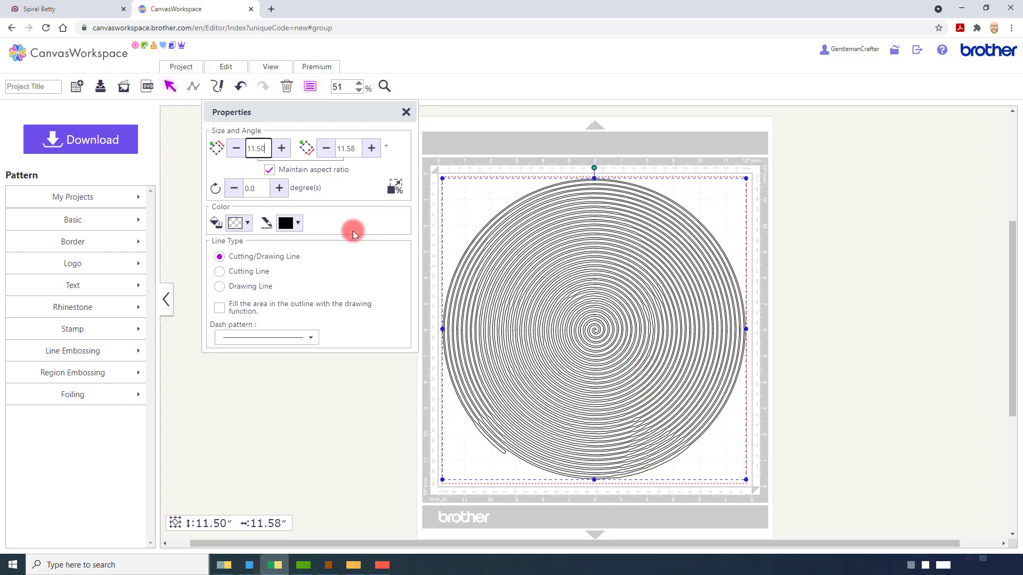
Give the spiral a black fill and no line color, and close its properties.
{"action": "left_click", "coordinate": [241, 222]}
{"action": "left_click", "coordinate": [267, 245]}
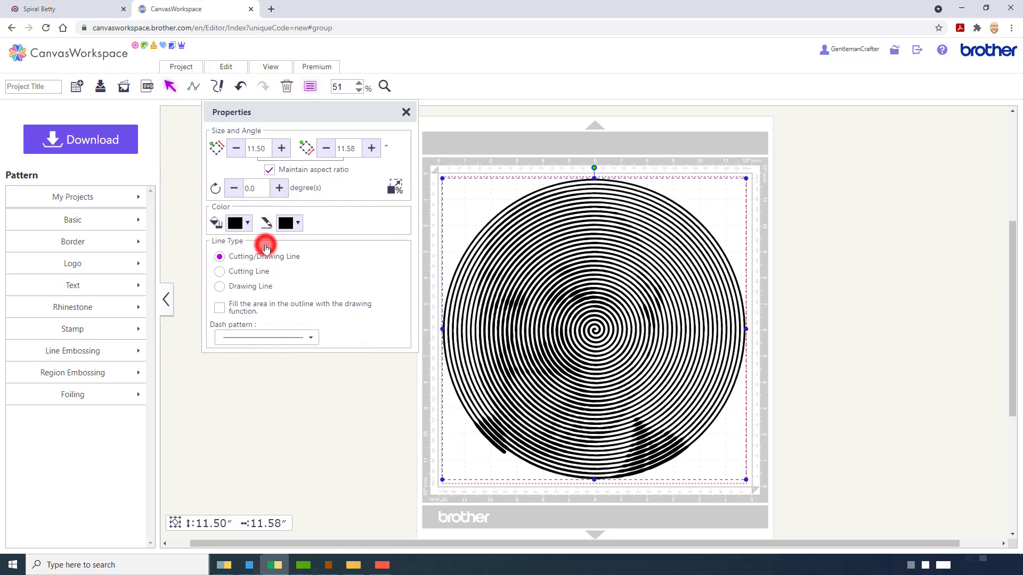
{"action": "left_click", "coordinate": [294, 226]}
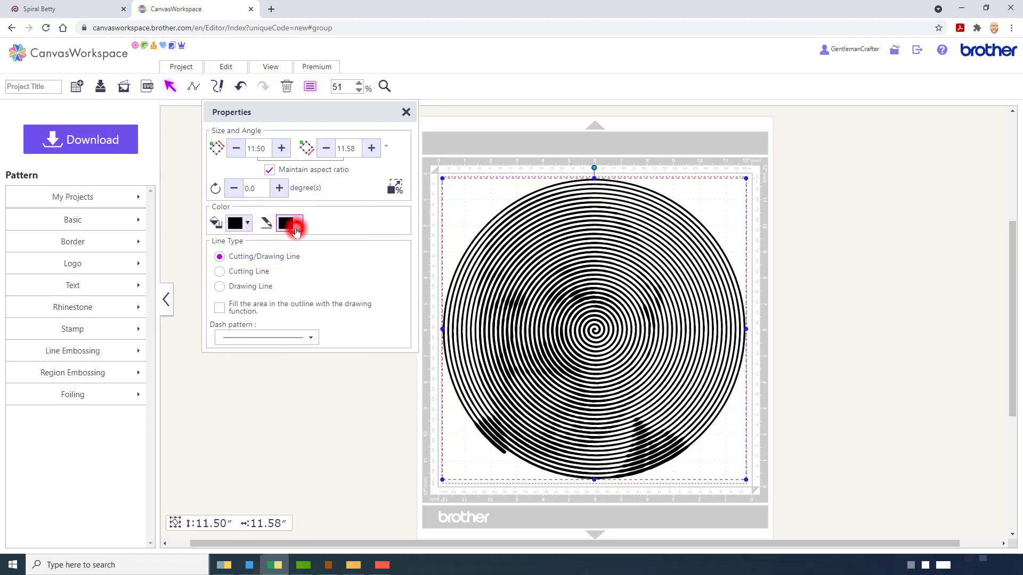
{"action": "left_click", "coordinate": [290, 245]}
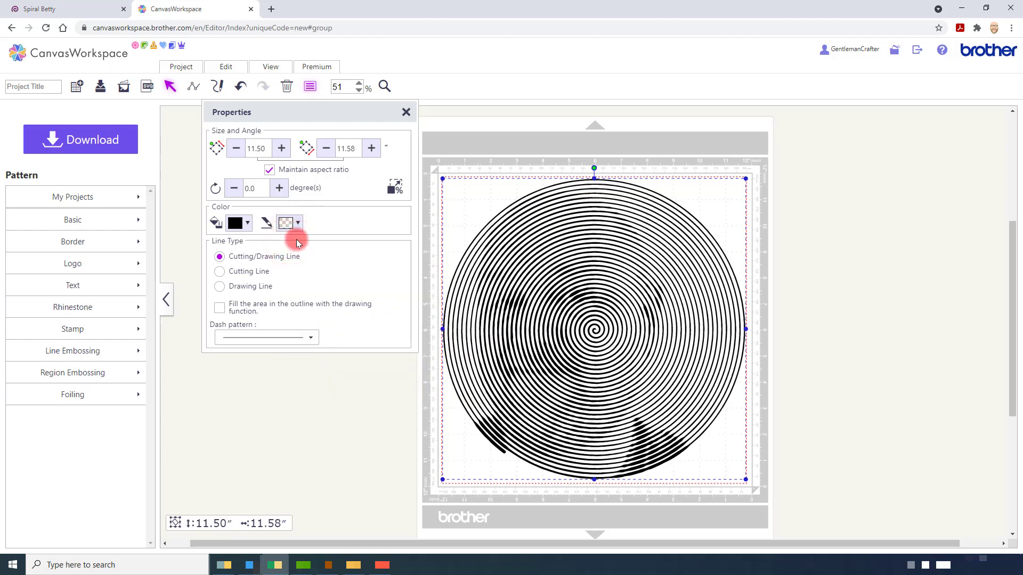
{"action": "left_click", "coordinate": [405, 114]}
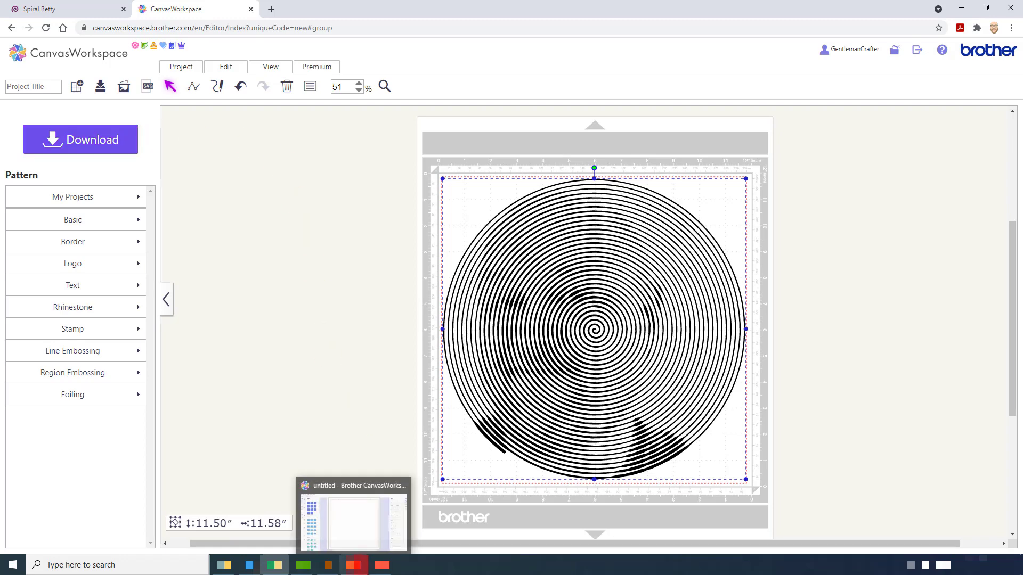
Switch to the CanvasWorkspace desktop program and load spiralbetty_1616592035200.png from the Downloads folder for image tracing.
{"action": "left_click", "coordinate": [354, 565]}
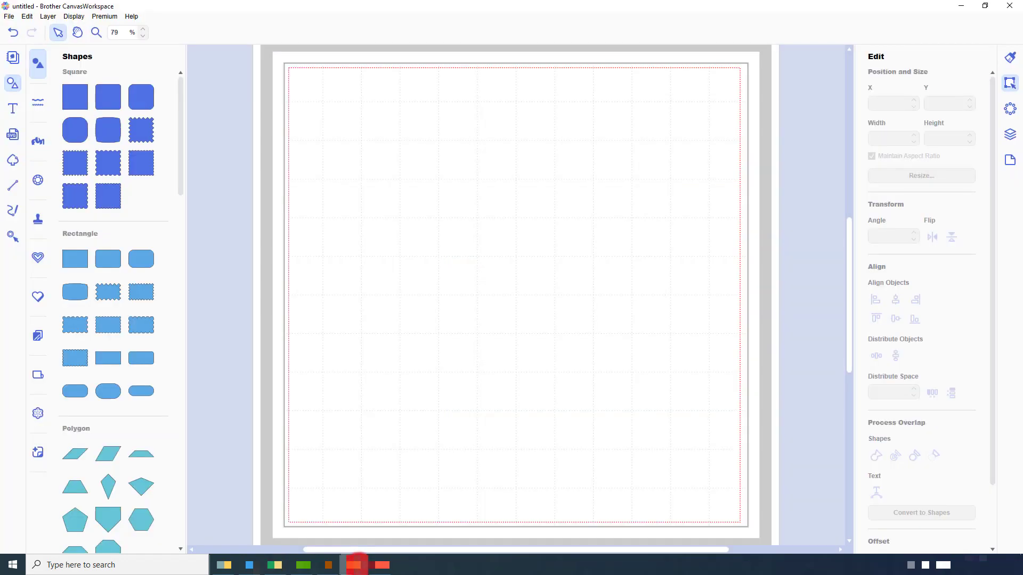
{"action": "right_click", "coordinate": [385, 325]}
{"action": "left_click", "coordinate": [385, 323]}
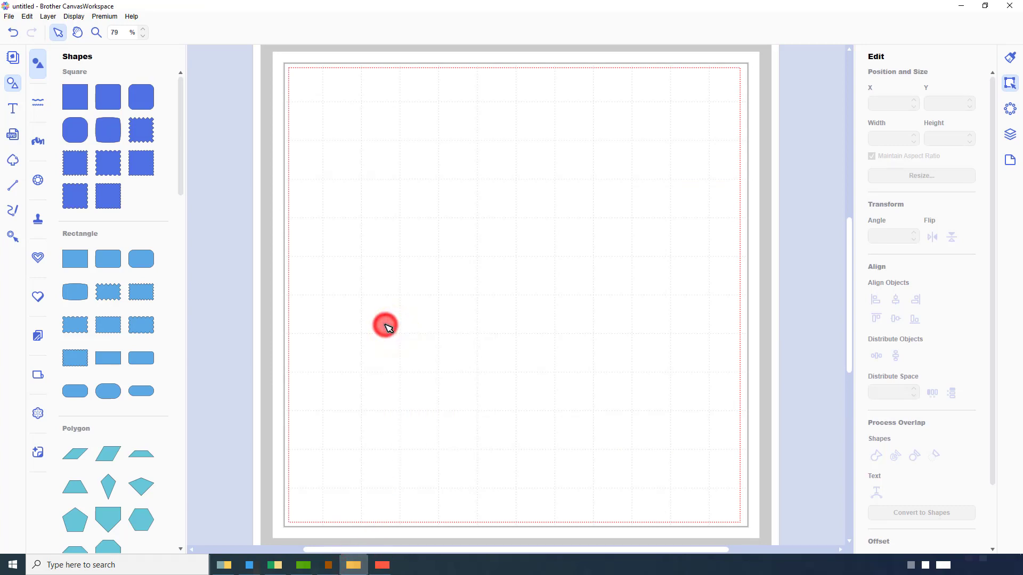
{"action": "left_click", "coordinate": [14, 162]}
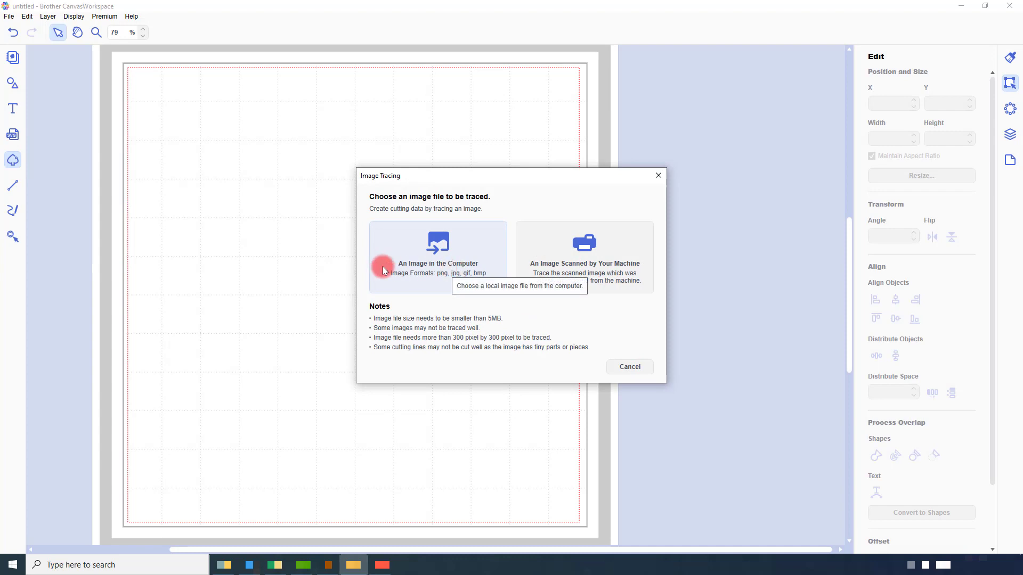
{"action": "left_click", "coordinate": [410, 269]}
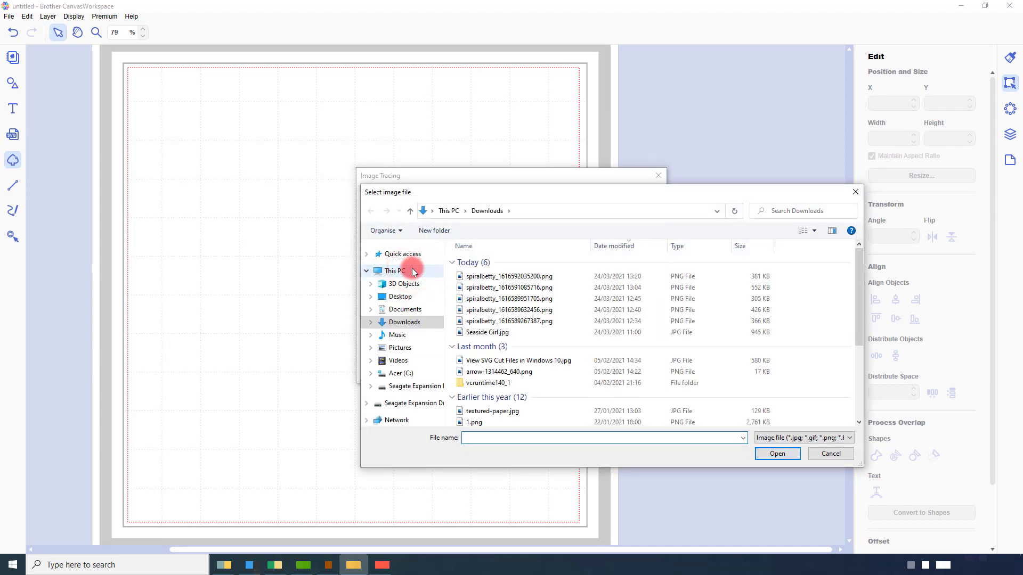
{"action": "left_click", "coordinate": [518, 277]}
{"action": "double_click", "coordinate": [517, 279]}
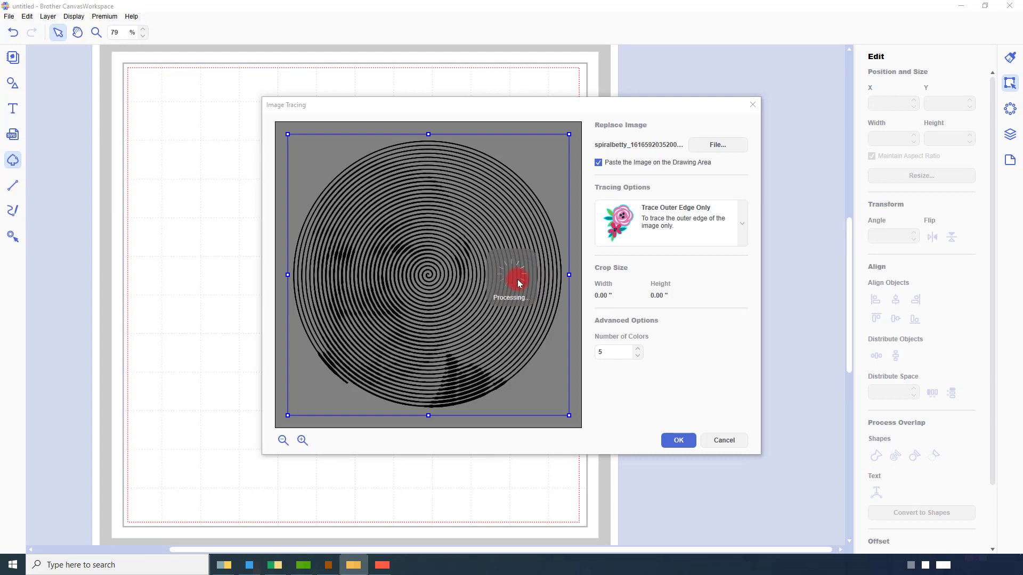
Trace the spiral with Trace Outer Edge Only and 2 colors, without pasting the source image on the drawing area.
{"action": "left_click", "coordinate": [599, 165]}
{"action": "left_click", "coordinate": [599, 163]}
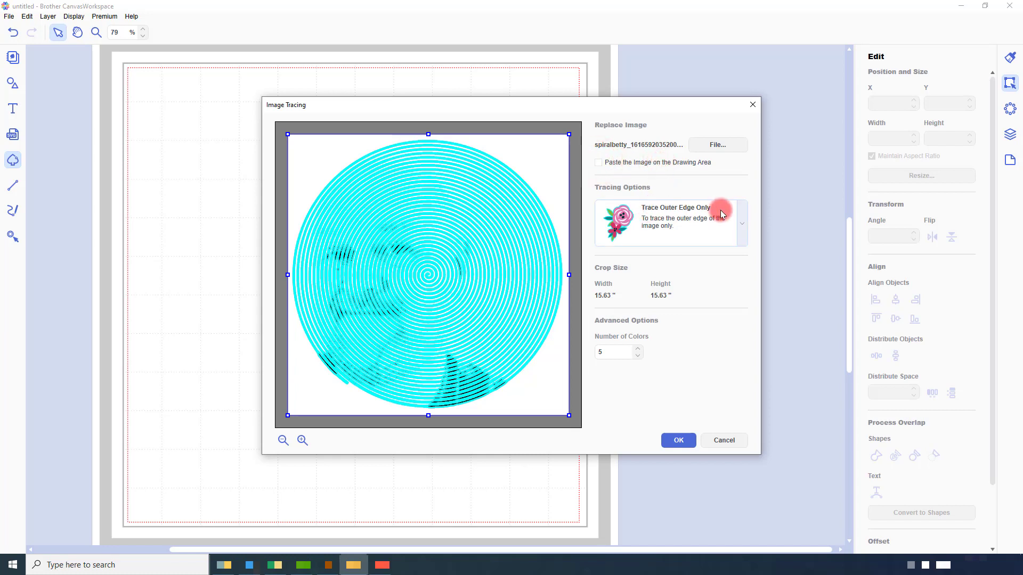
{"action": "left_click", "coordinate": [742, 222]}
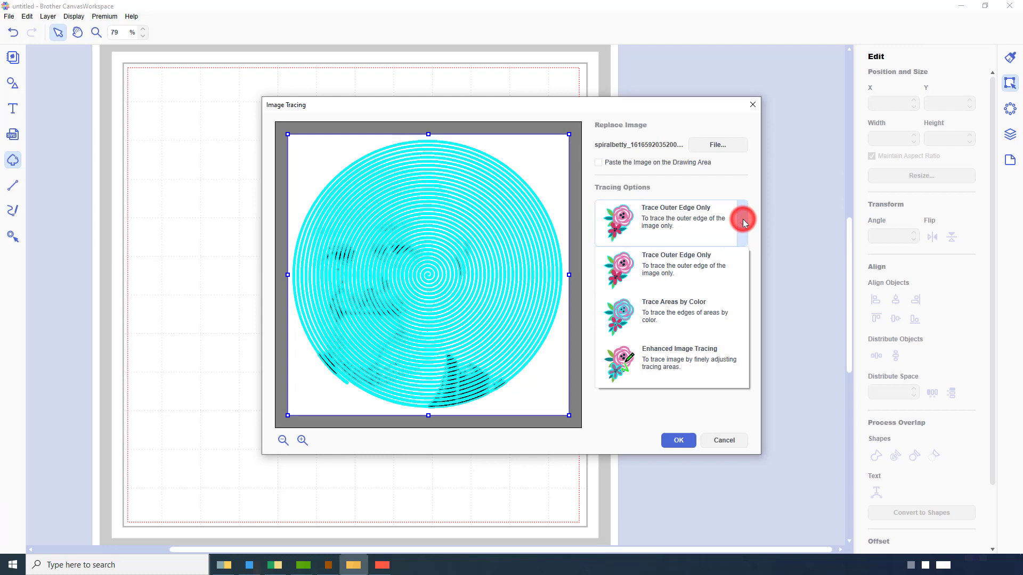
{"action": "left_click", "coordinate": [706, 268]}
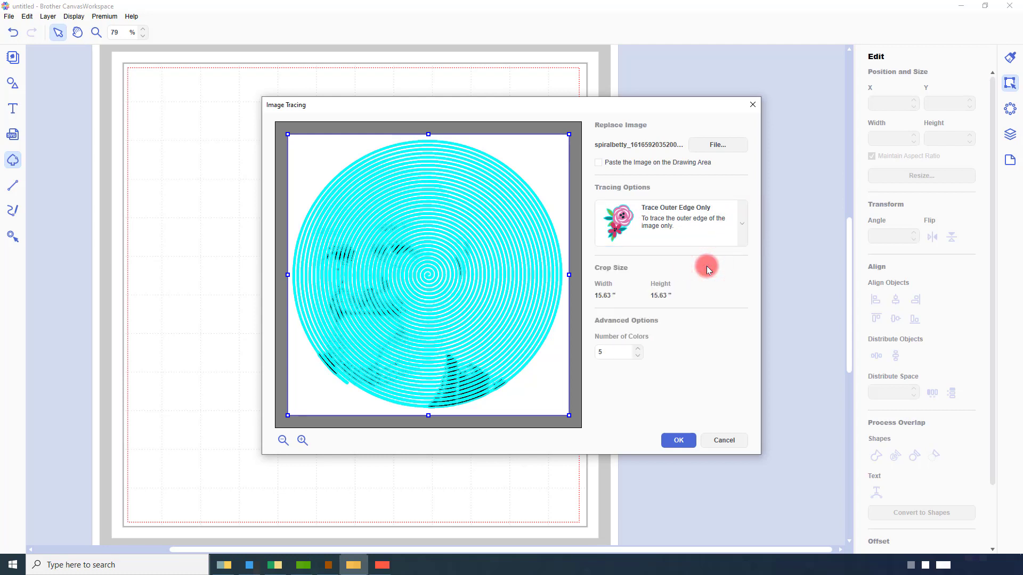
{"action": "left_click", "coordinate": [602, 353]}
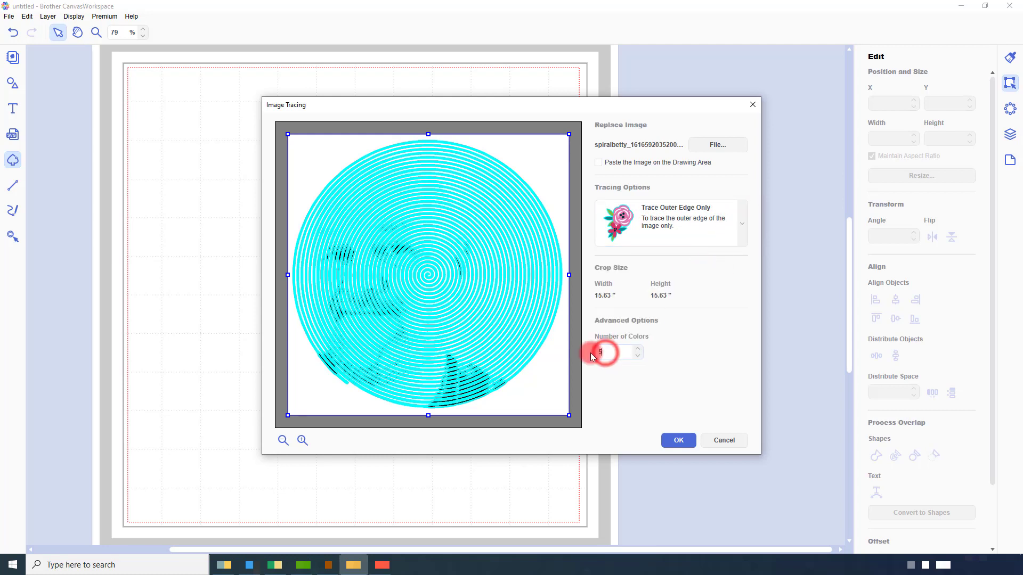
{"action": "double_click", "coordinate": [592, 356]}
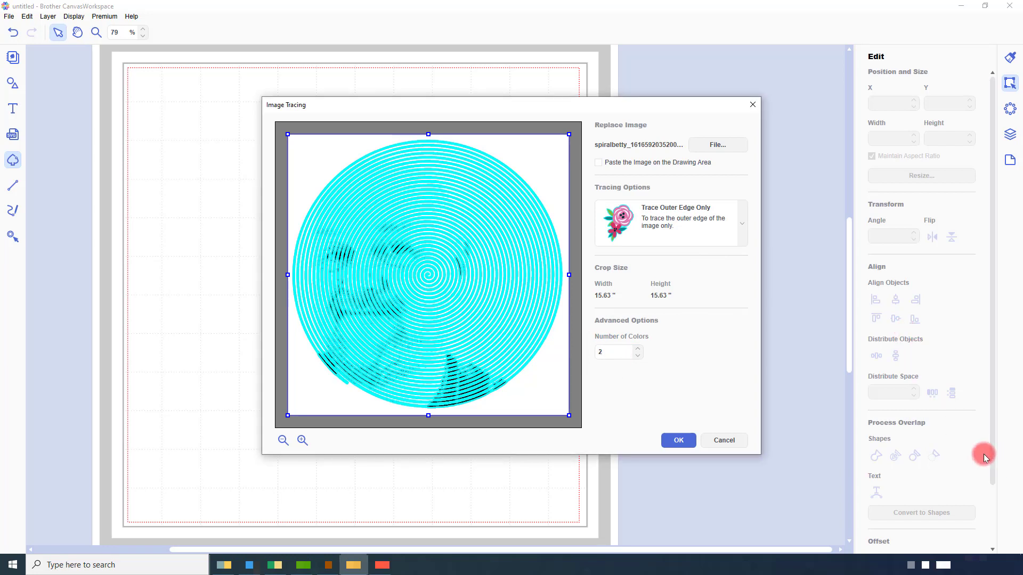
{"action": "left_click", "coordinate": [678, 441]}
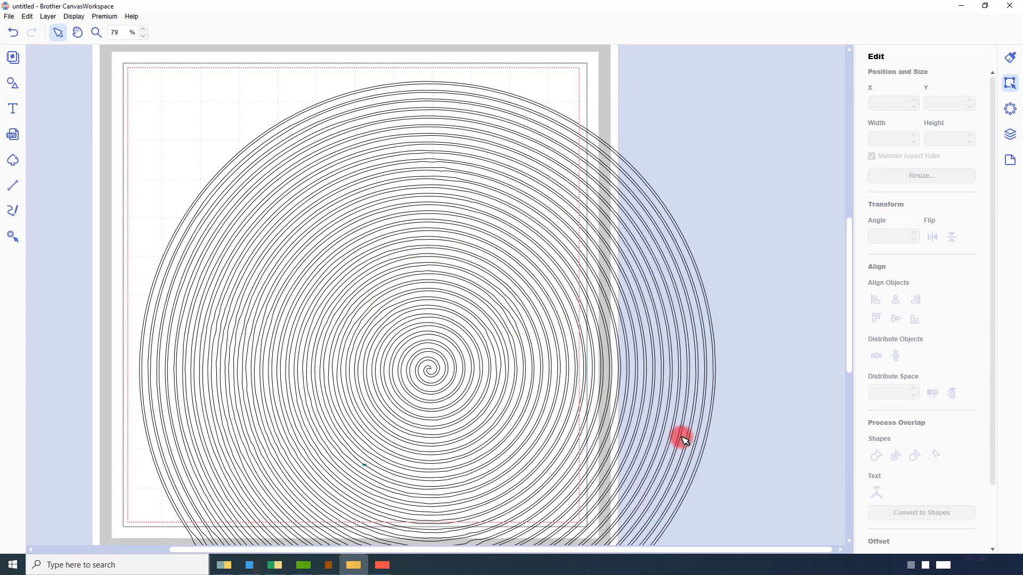
Select the traced spiral and set its width to 11.5 inches with the aspect ratio maintained.
{"action": "left_click_drag", "start_coordinate": [754, 391], "coordinate": [678, 349]}
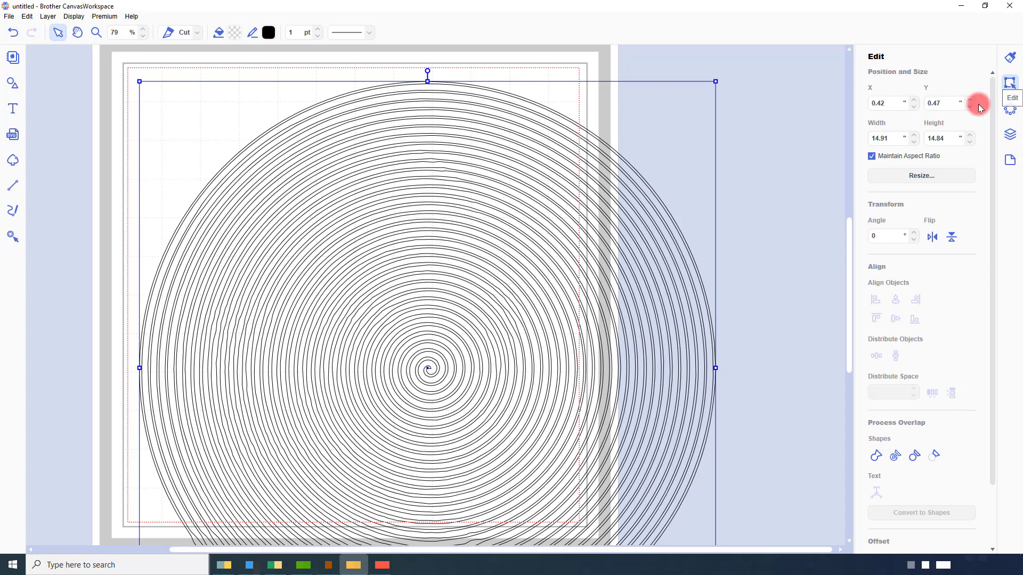
{"action": "double_click", "coordinate": [897, 138]}
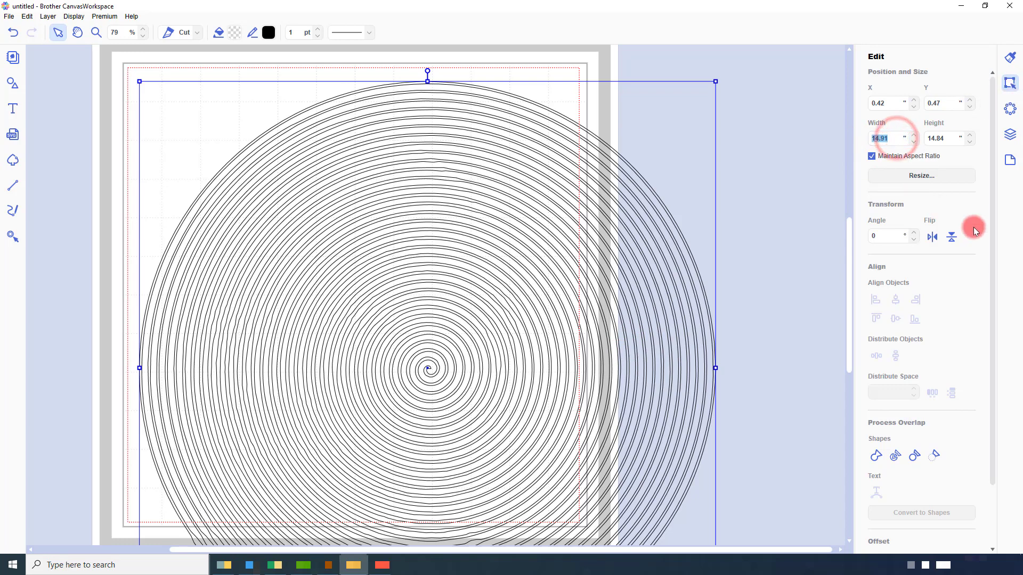
{"action": "type", "text": "11.5"}
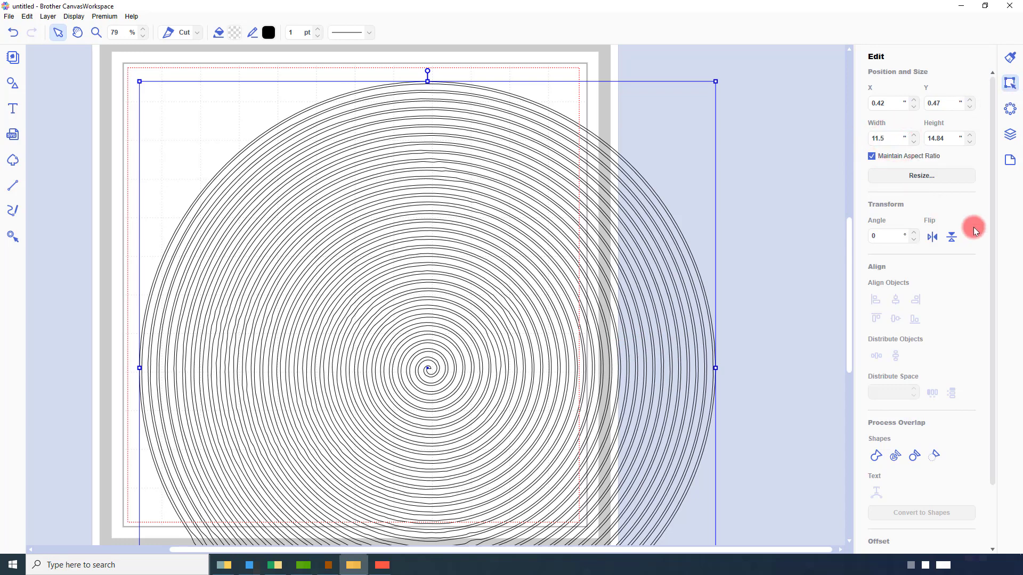
{"action": "key", "text": "Return"}
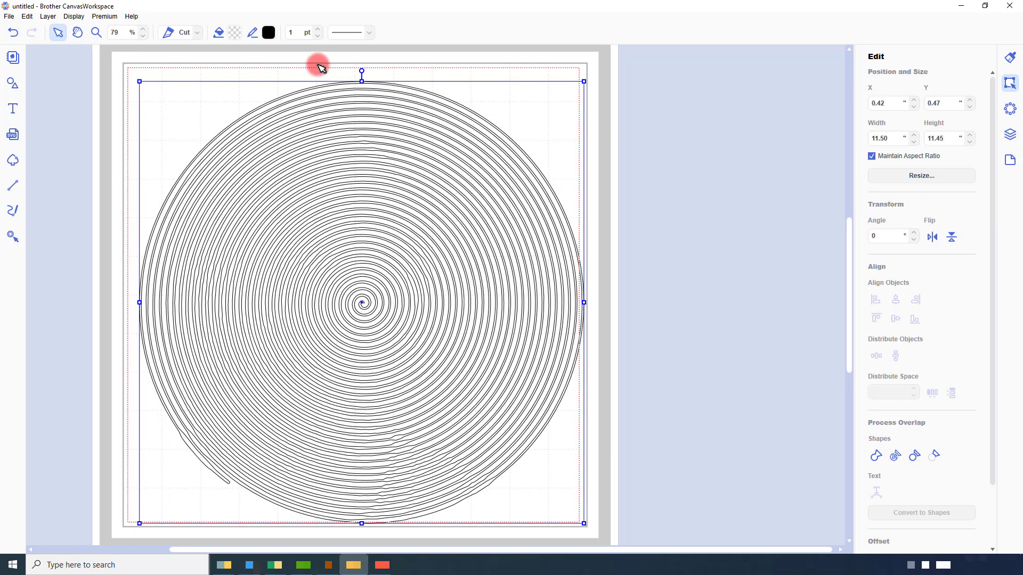
Give the spiral a black fill and a transparent line color, and move it inside the mat's cutting area.
{"action": "left_click", "coordinate": [234, 34]}
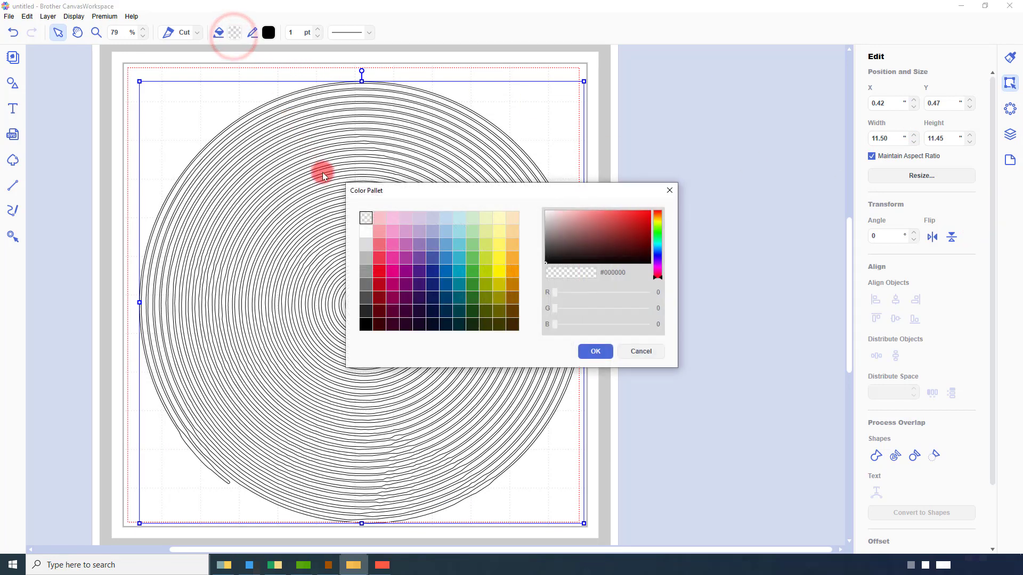
{"action": "left_click", "coordinate": [366, 324]}
{"action": "left_click", "coordinate": [588, 356]}
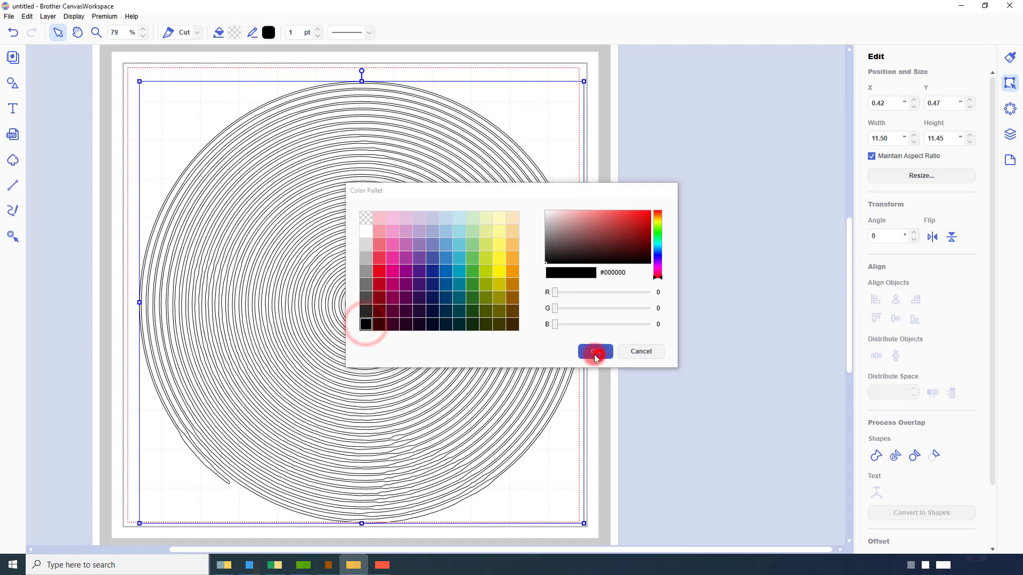
{"action": "left_click", "coordinate": [268, 33]}
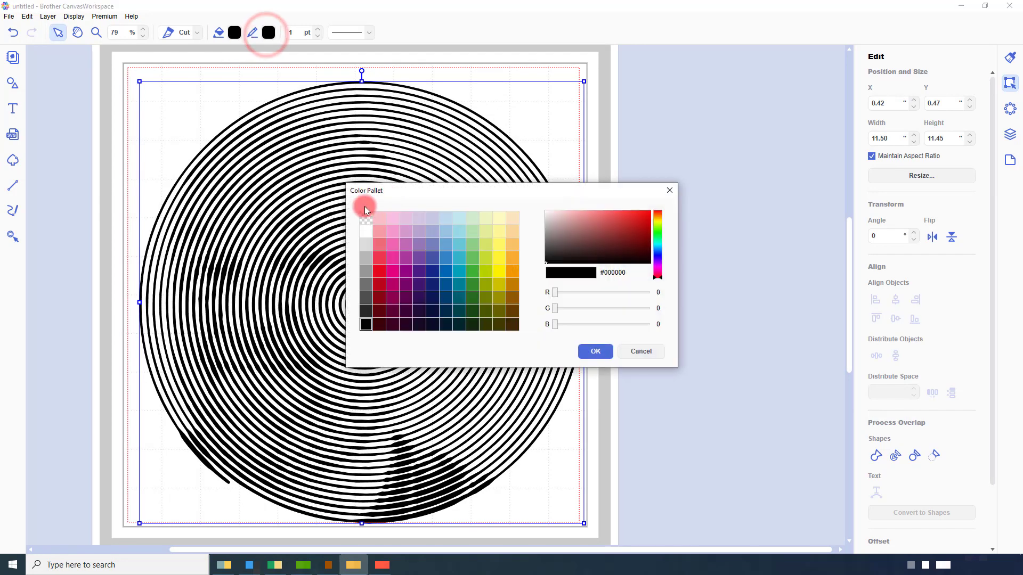
{"action": "left_click", "coordinate": [365, 218]}
{"action": "left_click", "coordinate": [604, 353]}
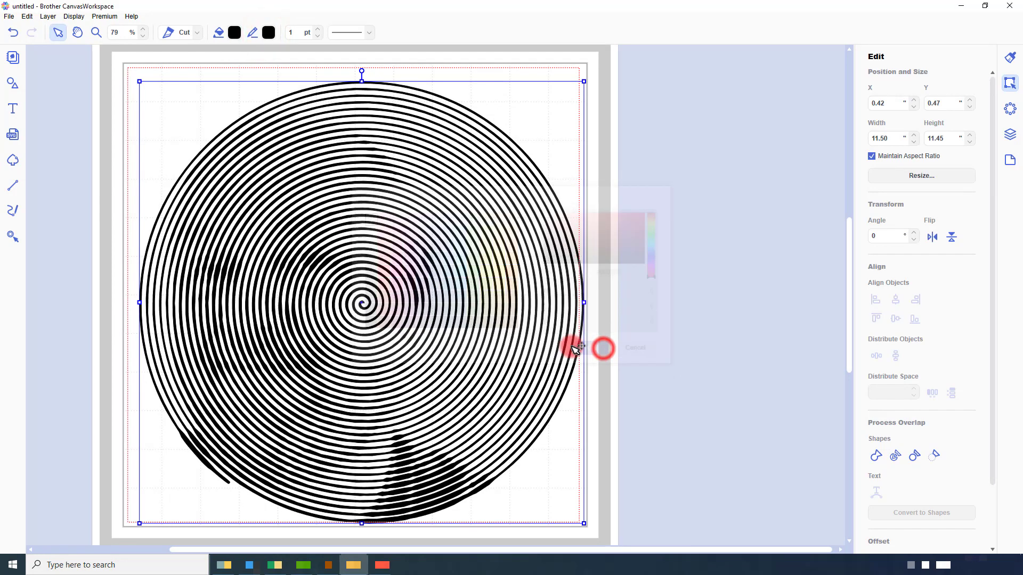
{"action": "left_click_drag", "start_coordinate": [512, 311], "coordinate": [504, 300]}
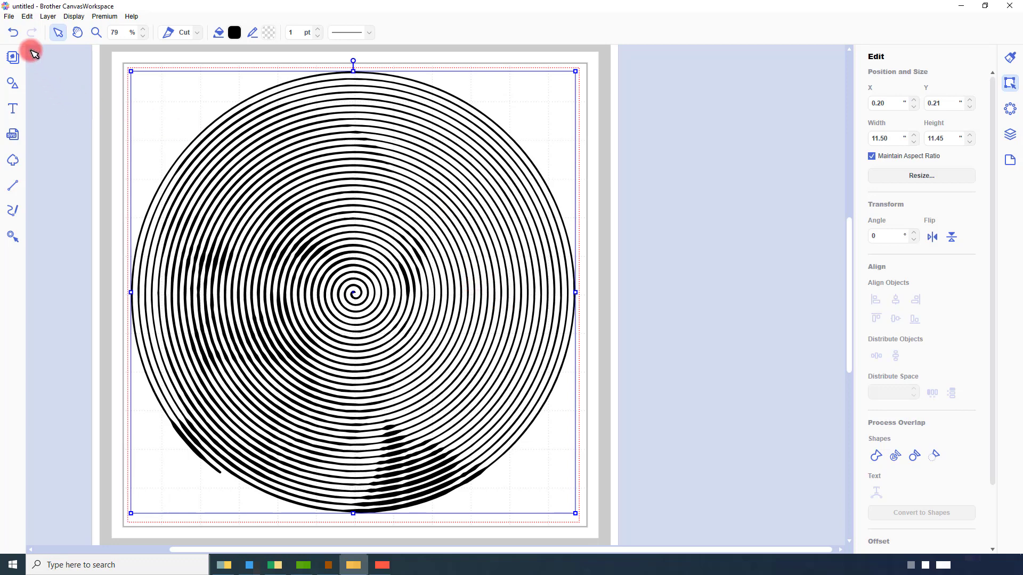
Transfer the spiral design as an FCM file to the cutting machine via the Internet.
{"action": "left_click", "coordinate": [11, 17]}
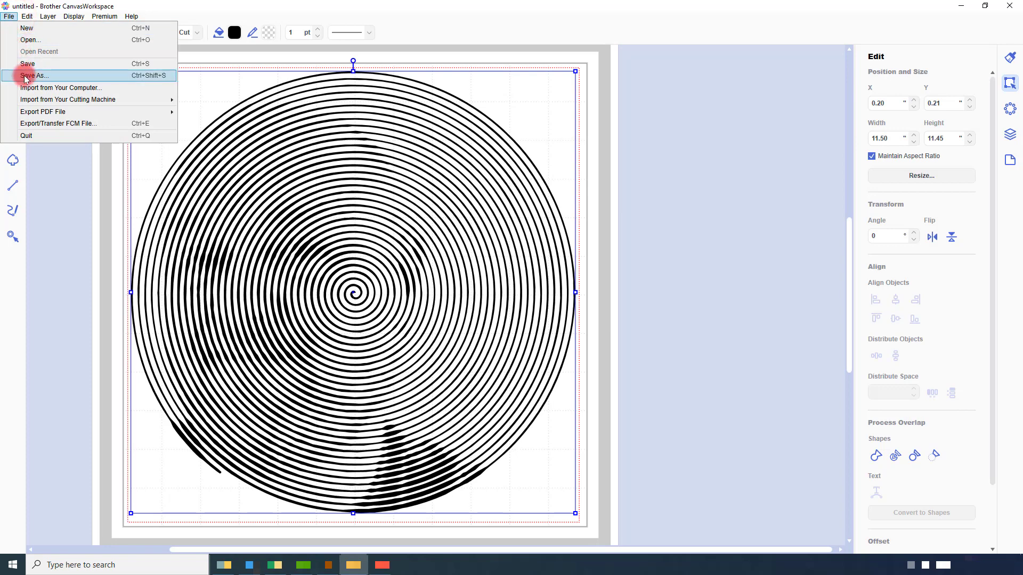
{"action": "left_click", "coordinate": [88, 122]}
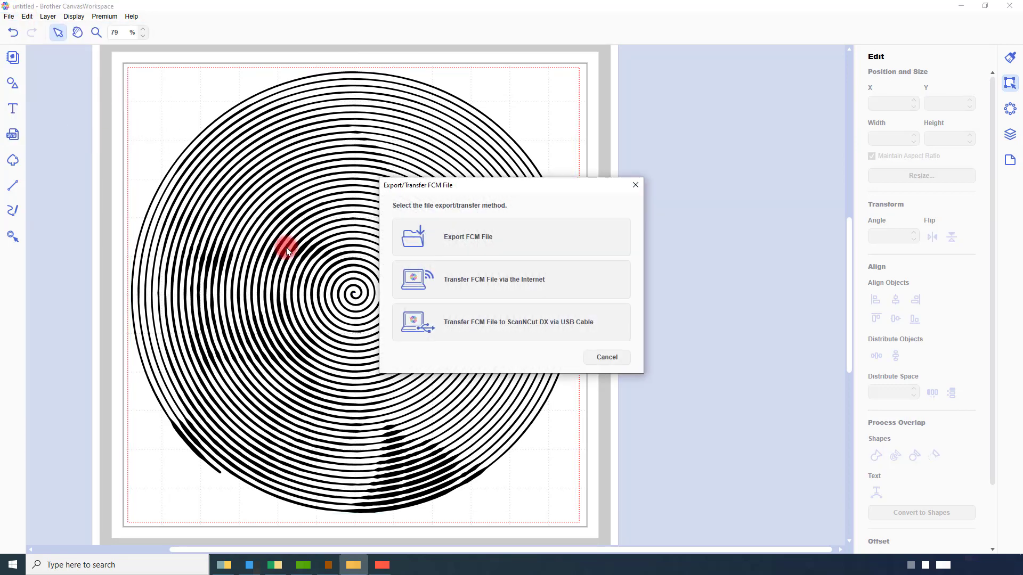
{"action": "left_click", "coordinate": [458, 279]}
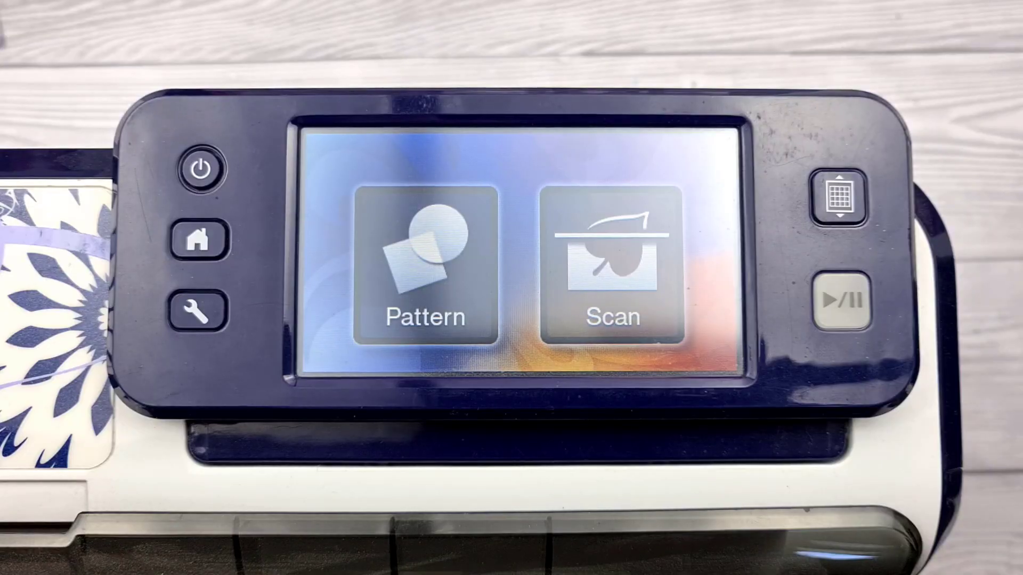
{"action": "left_click", "coordinate": [437, 288]}
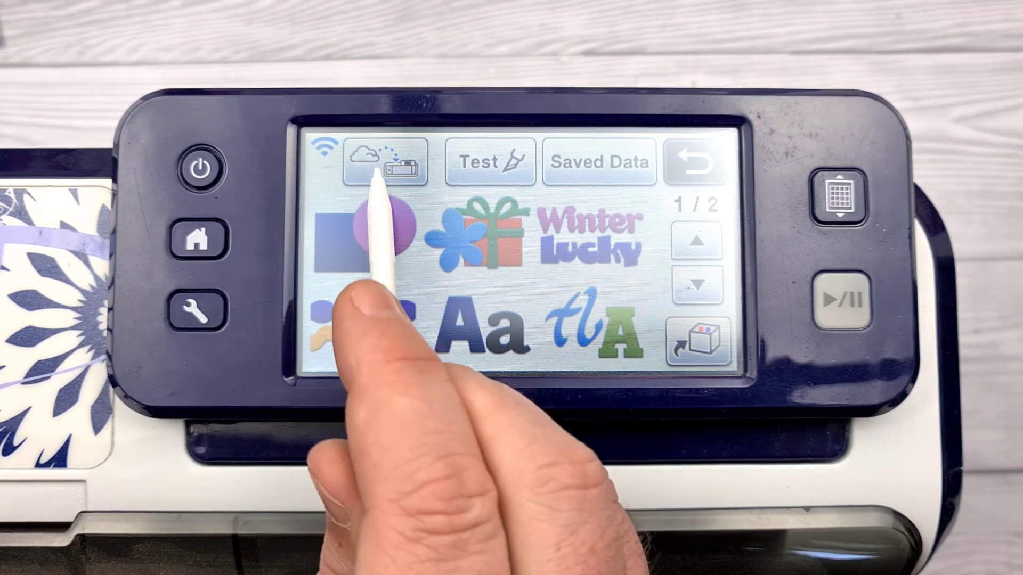
{"action": "left_click", "coordinate": [367, 165]}
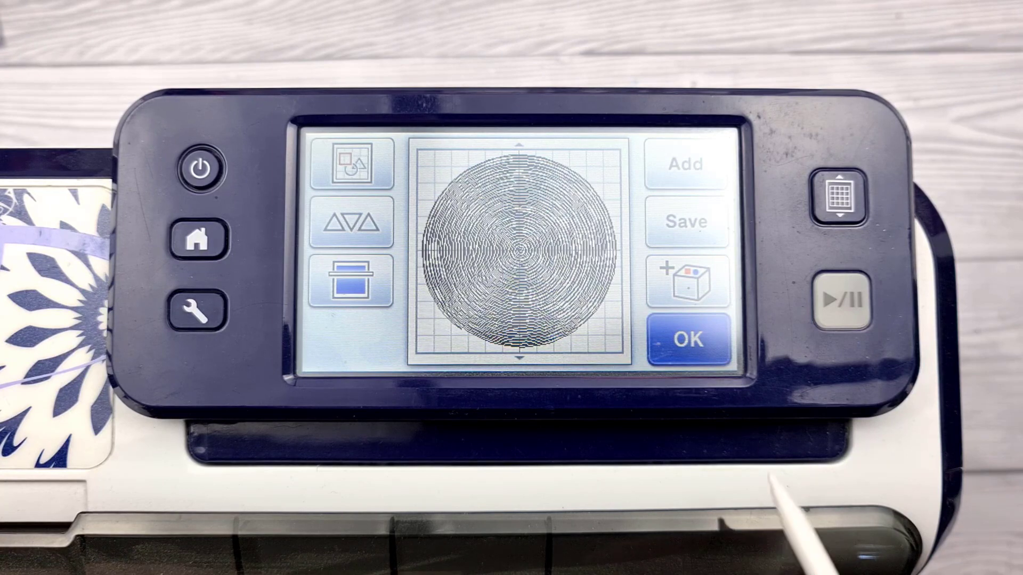
{"action": "left_click", "coordinate": [687, 341]}
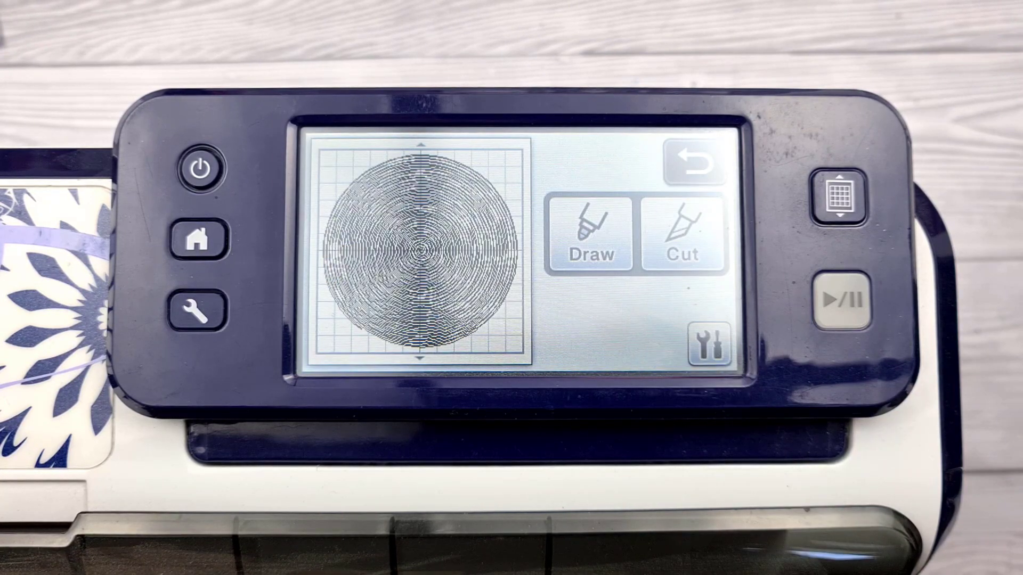
{"action": "left_click", "coordinate": [709, 345]}
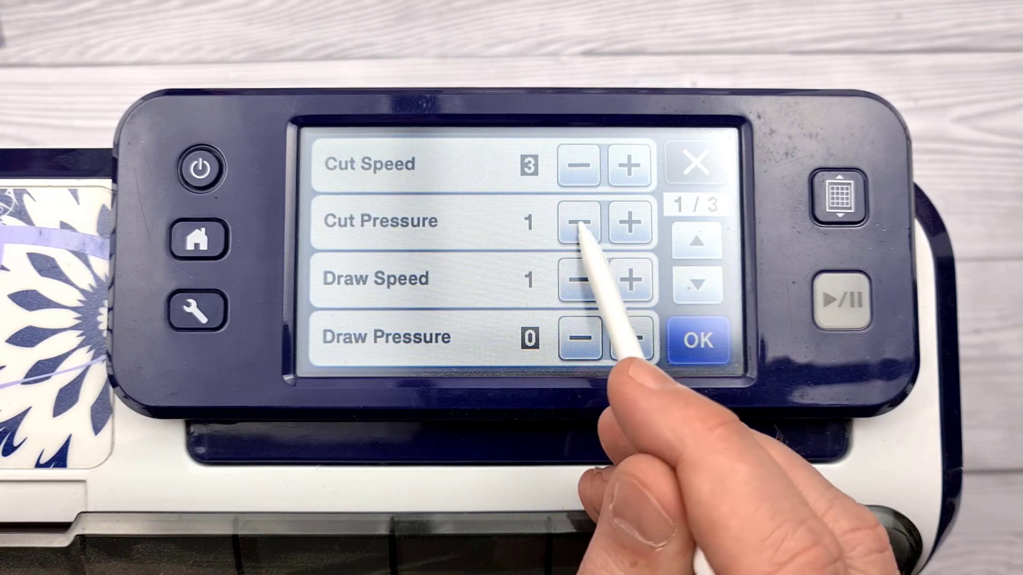
{"action": "left_click", "coordinate": [578, 223]}
{"action": "left_click", "coordinate": [579, 223]}
{"action": "left_click", "coordinate": [579, 223]}
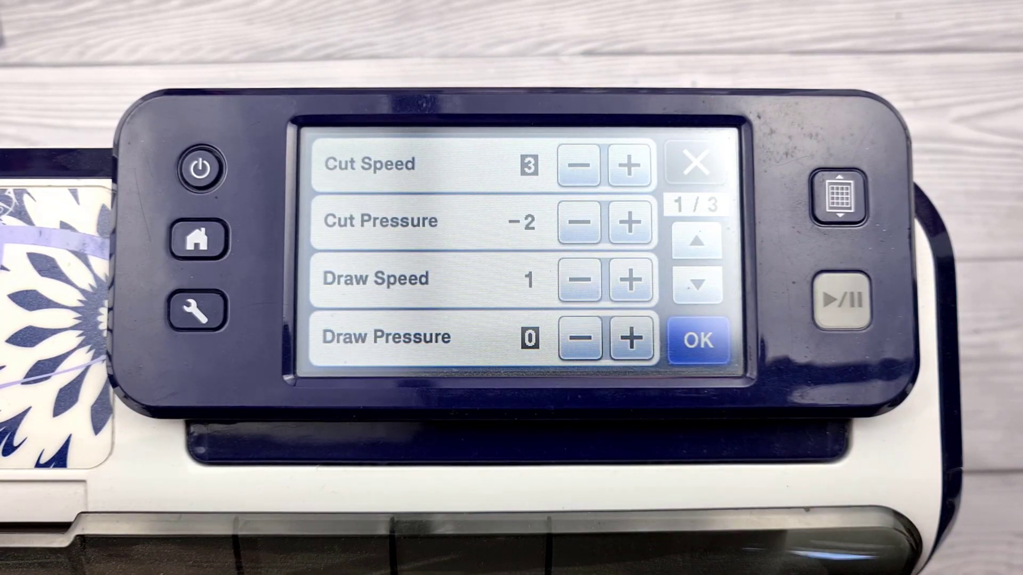
{"action": "left_click", "coordinate": [698, 341]}
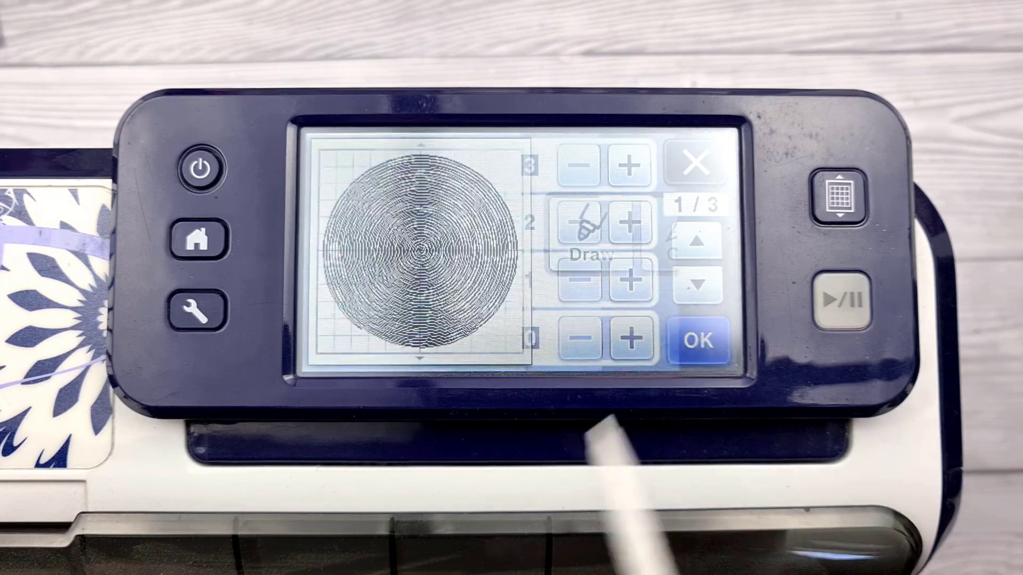
{"action": "left_click", "coordinate": [681, 235]}
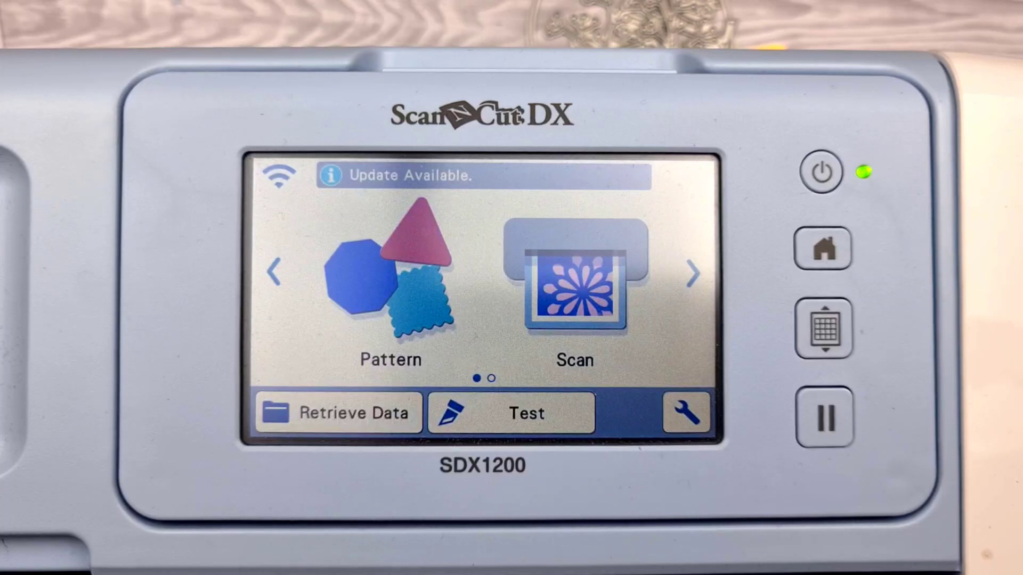
{"action": "left_click", "coordinate": [399, 414]}
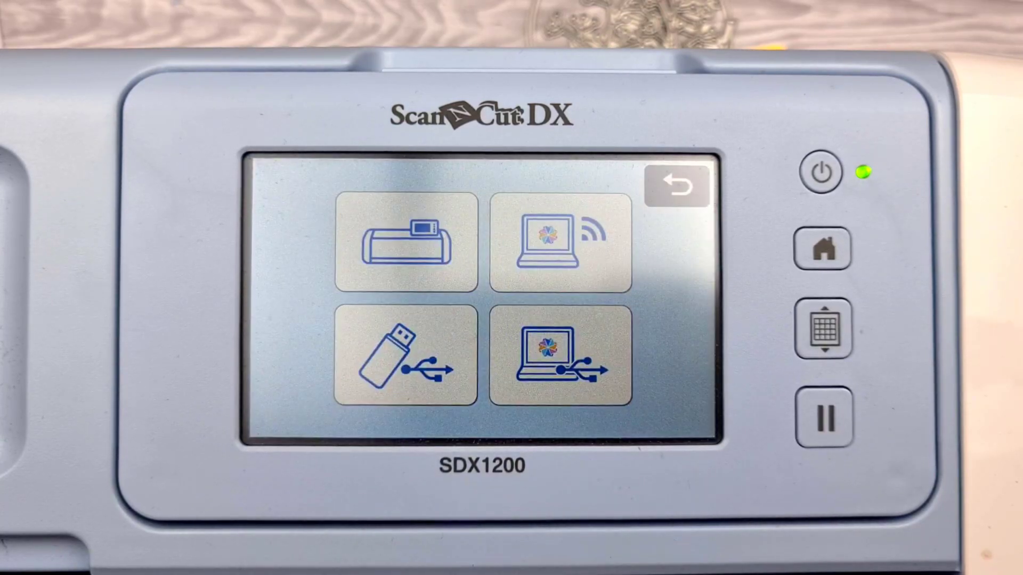
{"action": "left_click", "coordinate": [567, 282]}
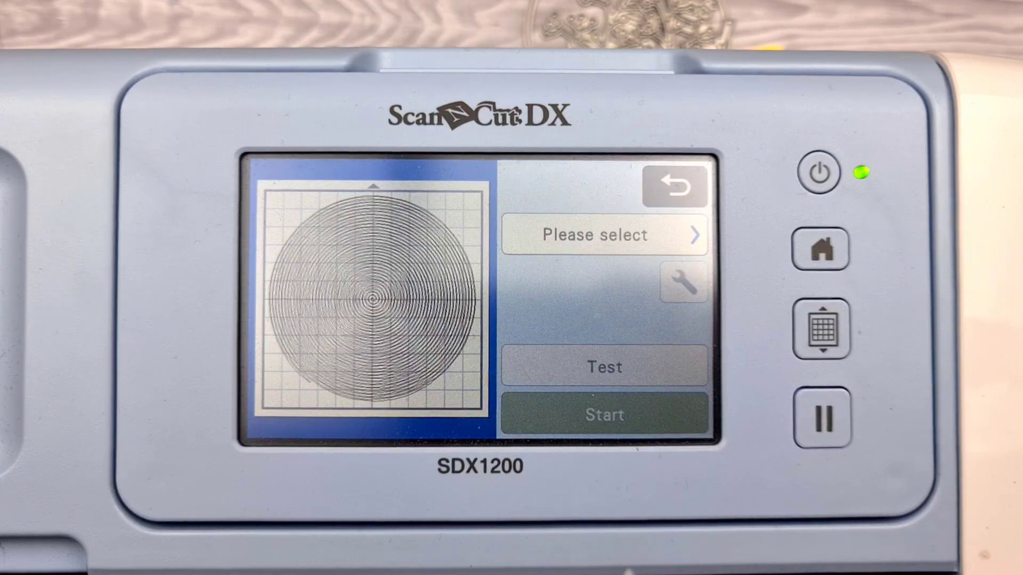
{"action": "left_click", "coordinate": [687, 237]}
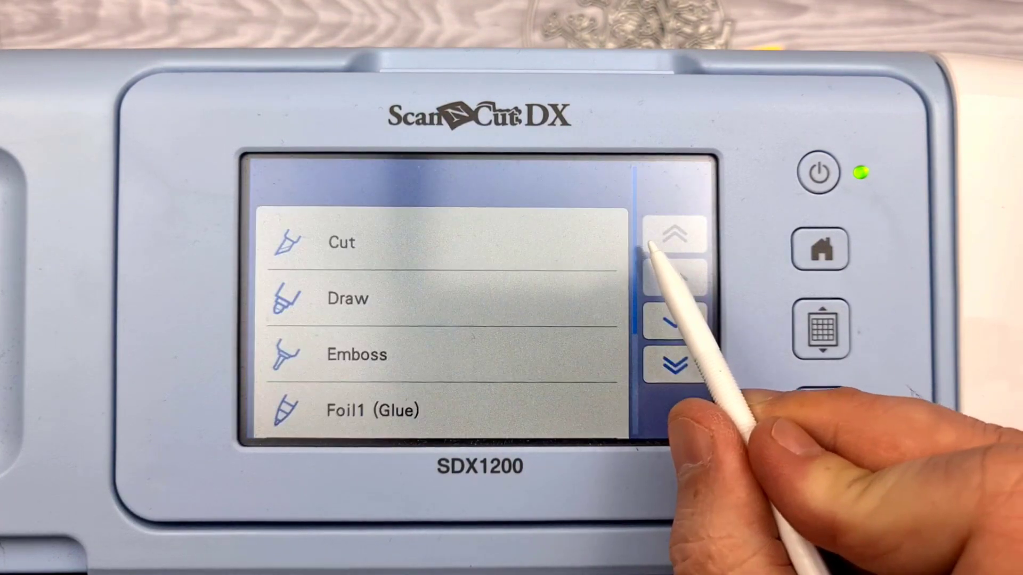
{"action": "left_click", "coordinate": [605, 240]}
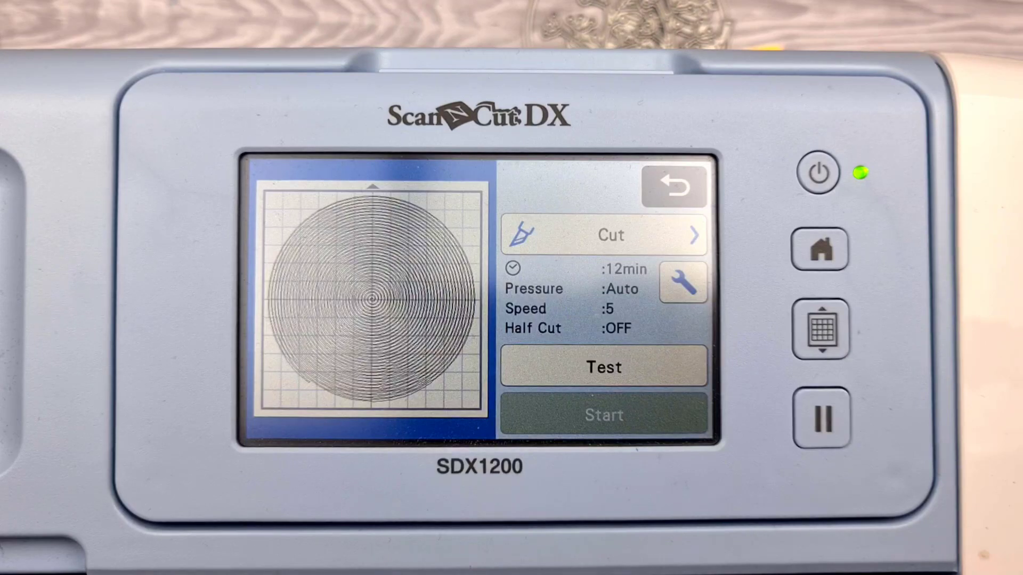
{"action": "left_click", "coordinate": [682, 283]}
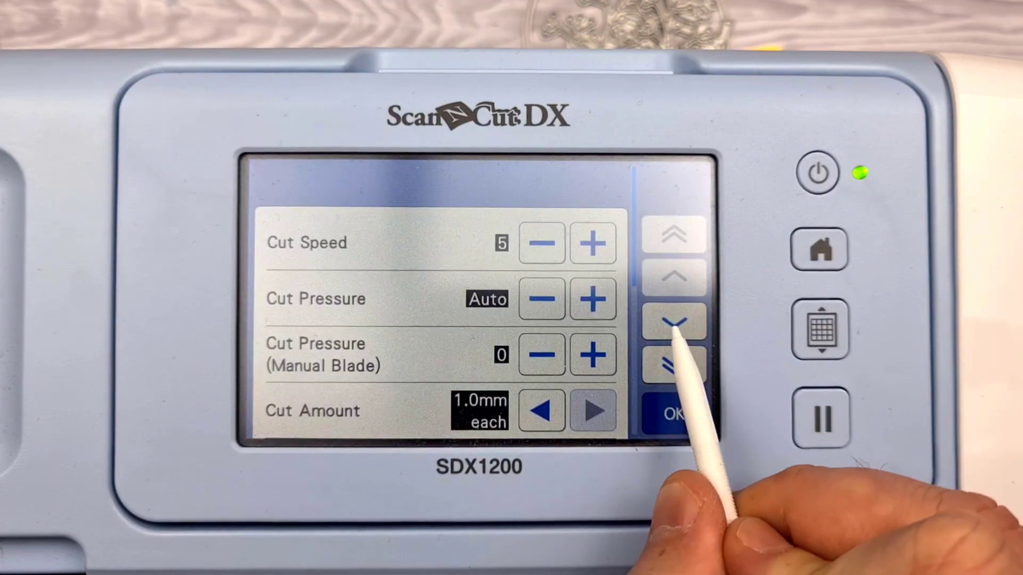
{"action": "left_click", "coordinate": [676, 331]}
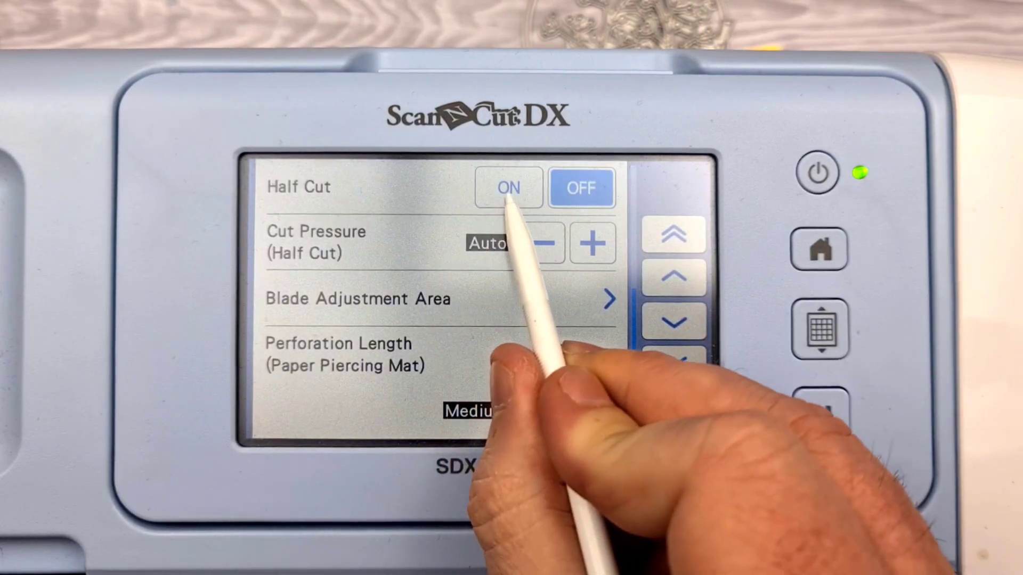
{"action": "left_click", "coordinate": [508, 189]}
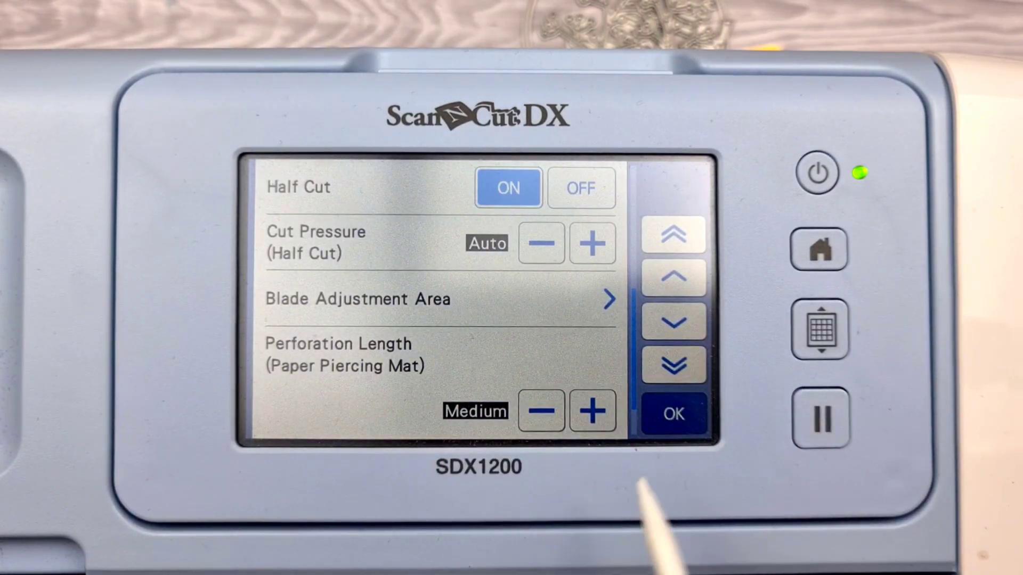
{"action": "left_click", "coordinate": [674, 414]}
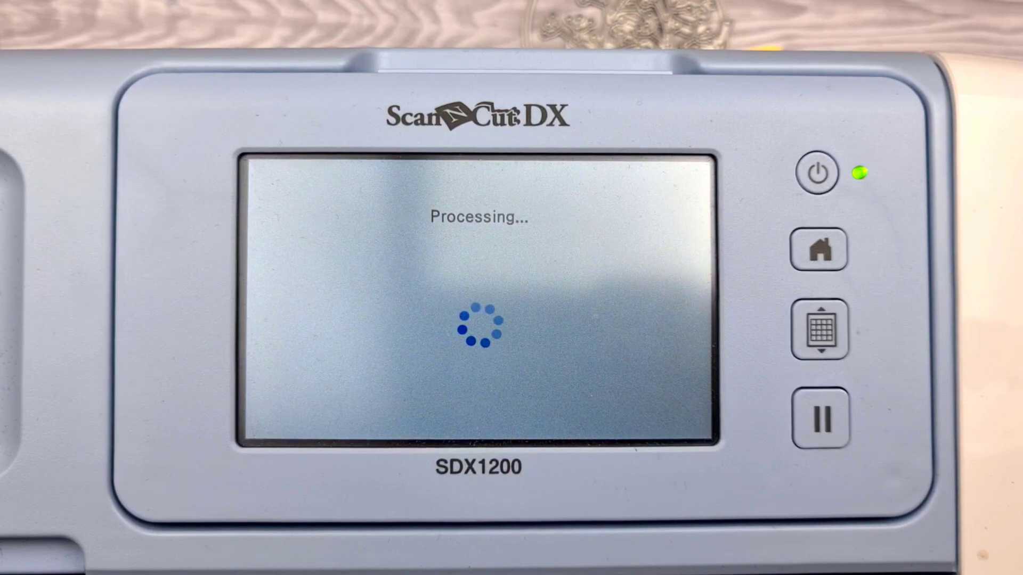